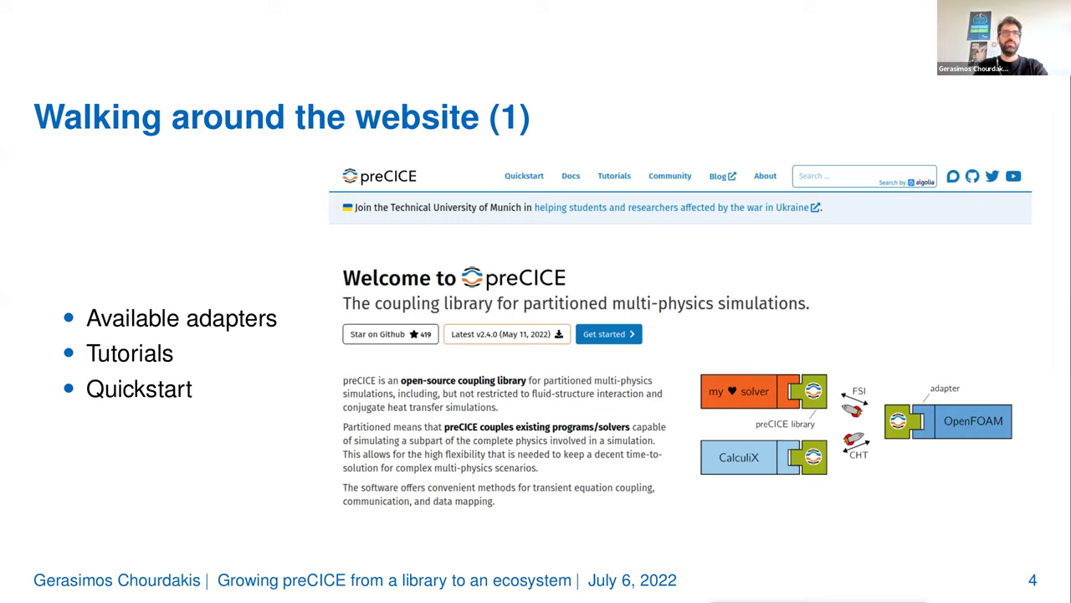
Switch from the slide deck to the live precice.org welcome page in Firefox.
key(alt+Tab)
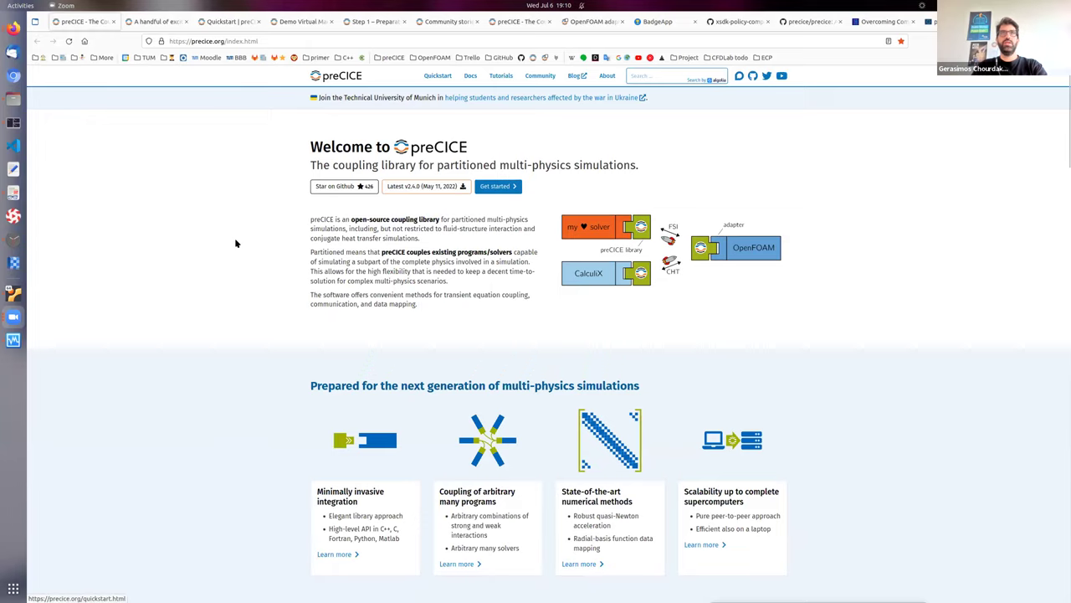
Look over the 'A handful of exciting tutorials' page, then go to the Quickstart guide.
click(171, 23)
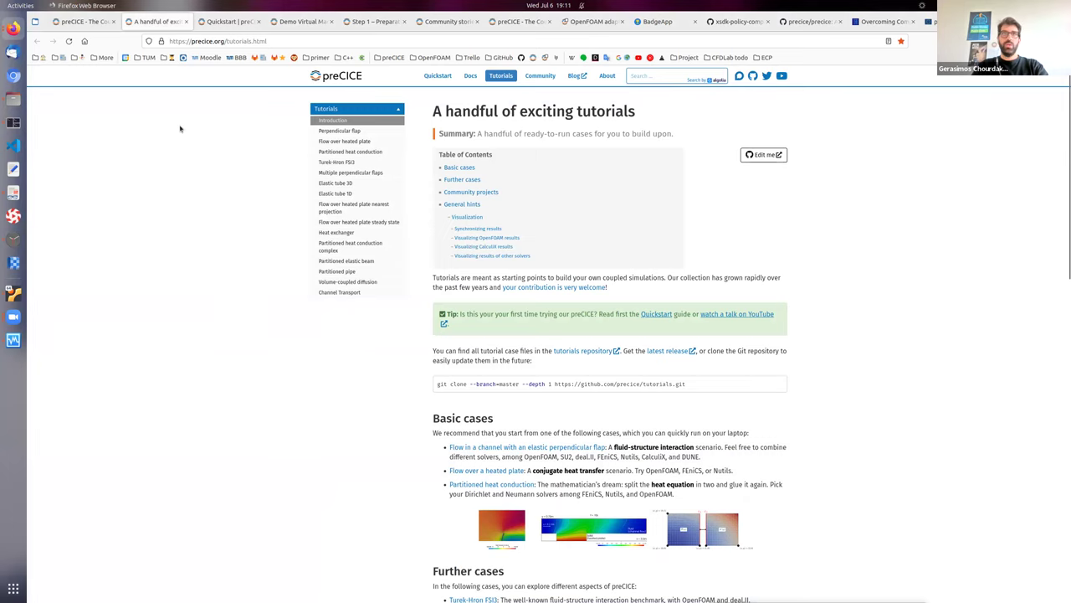
click(226, 22)
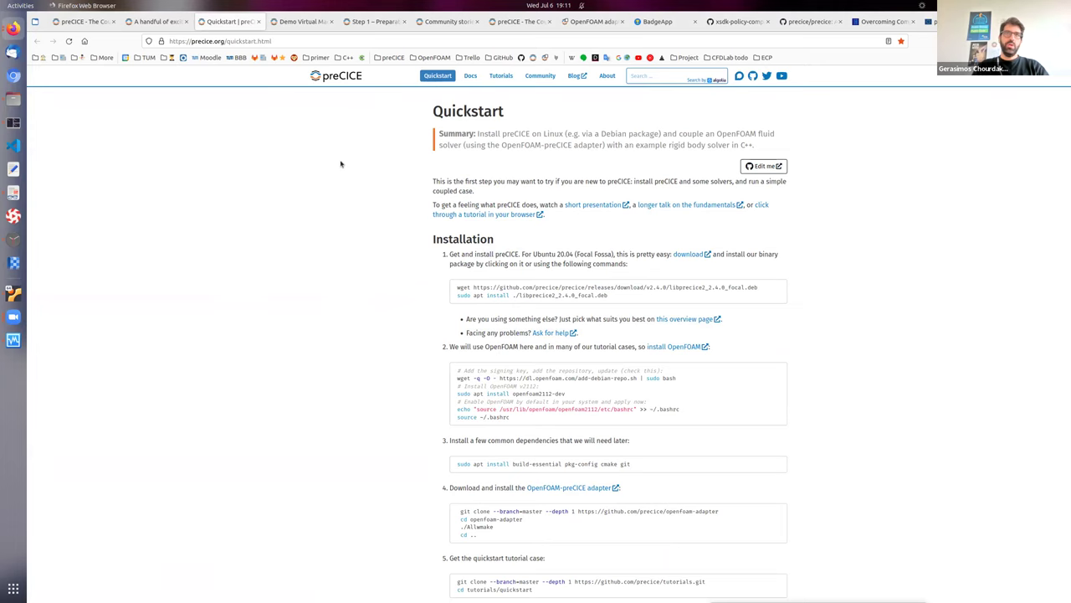
Scroll to the Quickstart case setup, solver build and run sections, then open Demo Virtual Machine.
scroll(335, 195, down, 10)
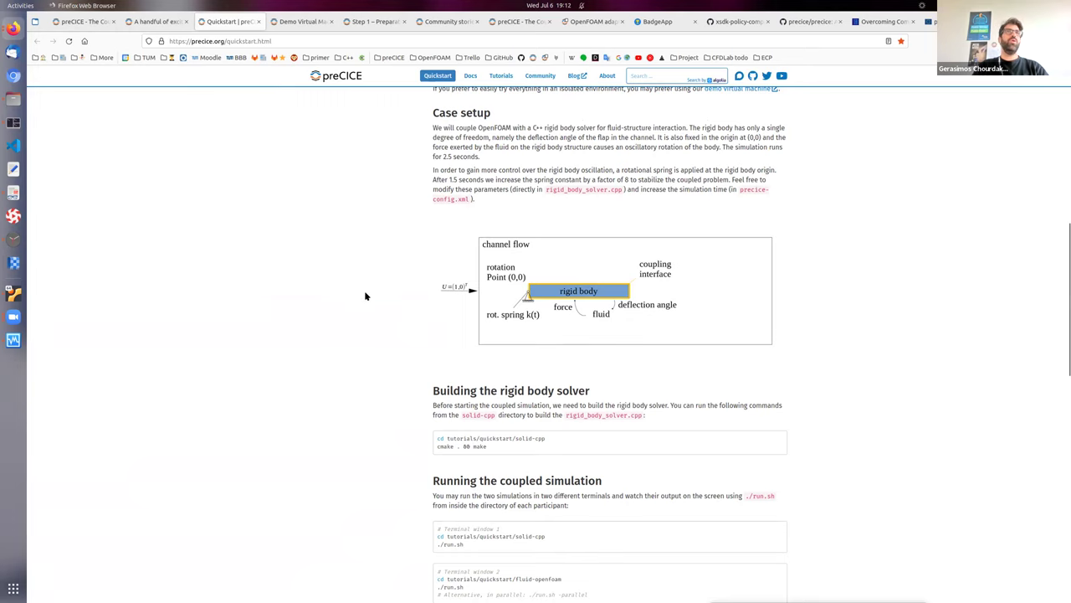
click(295, 22)
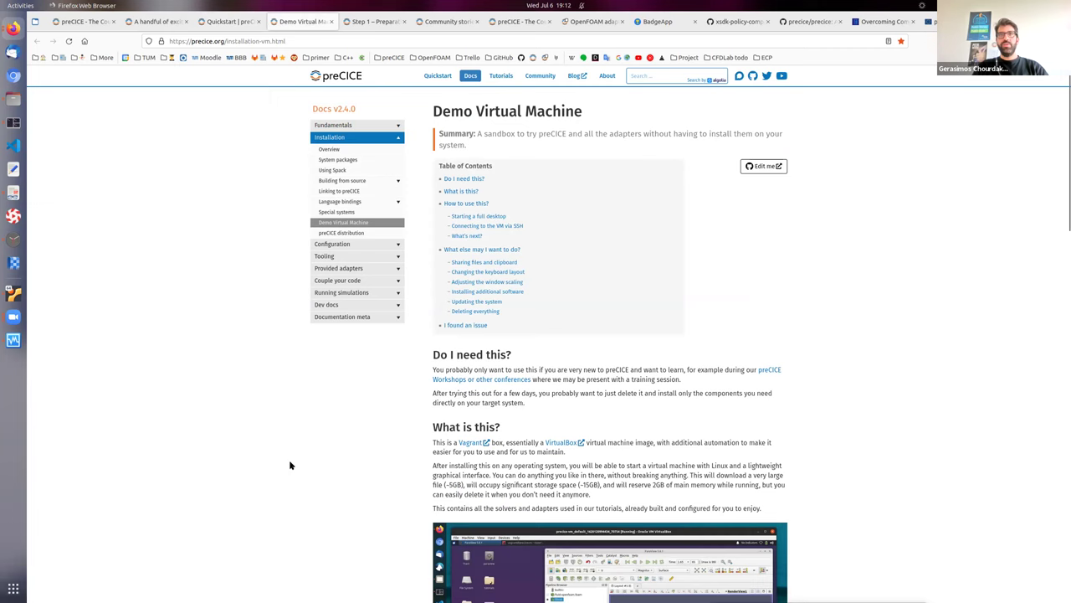
Read down the Demo Virtual Machine docs page, then switch to the VM's terminal.
scroll(291, 466, down, 1)
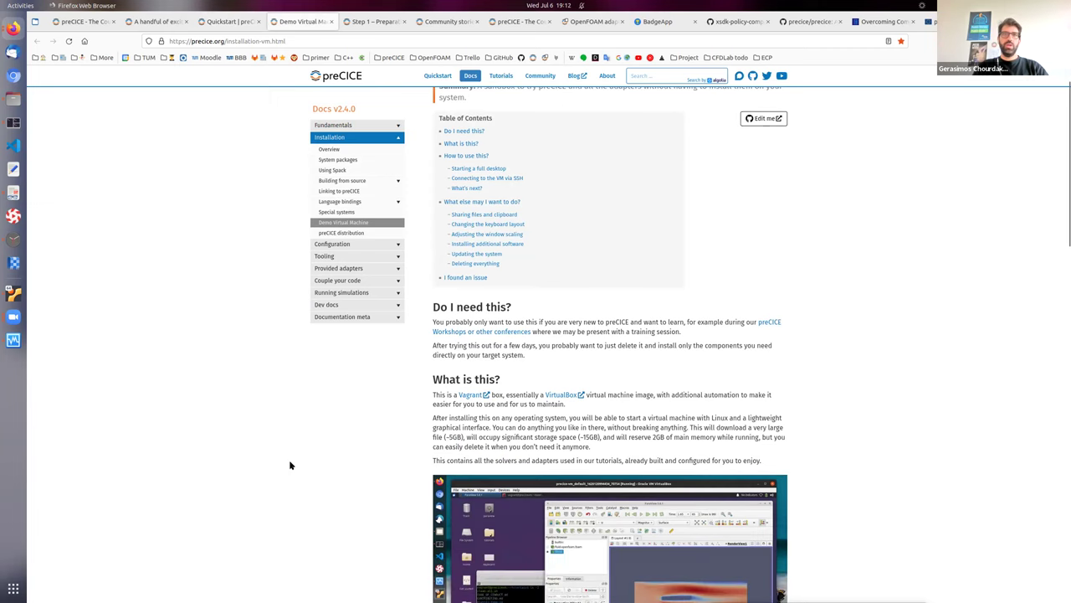
scroll(290, 466, down, 3)
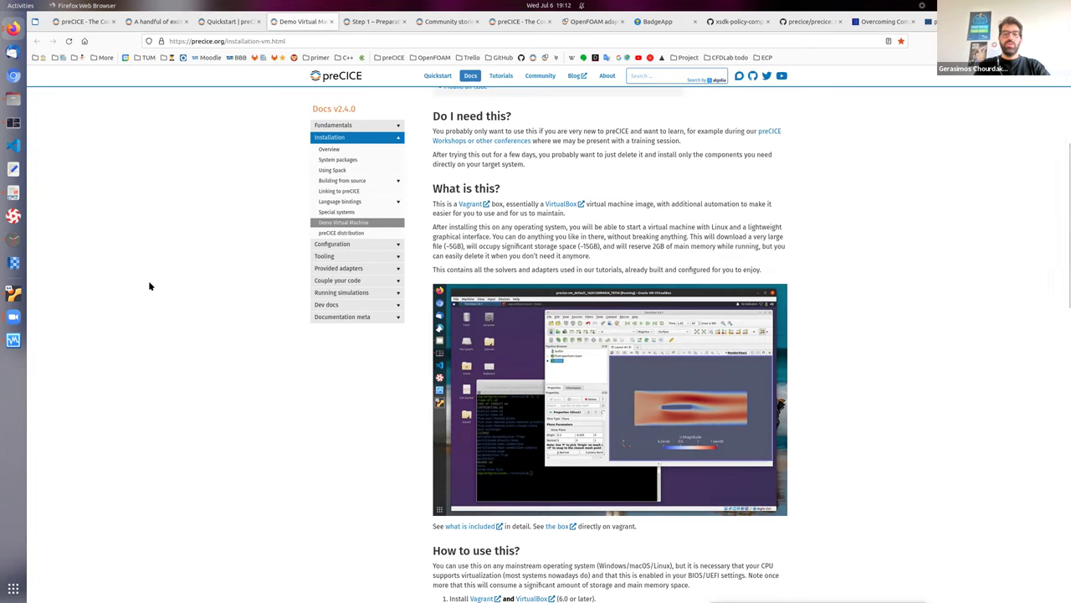
key(alt+Tab)
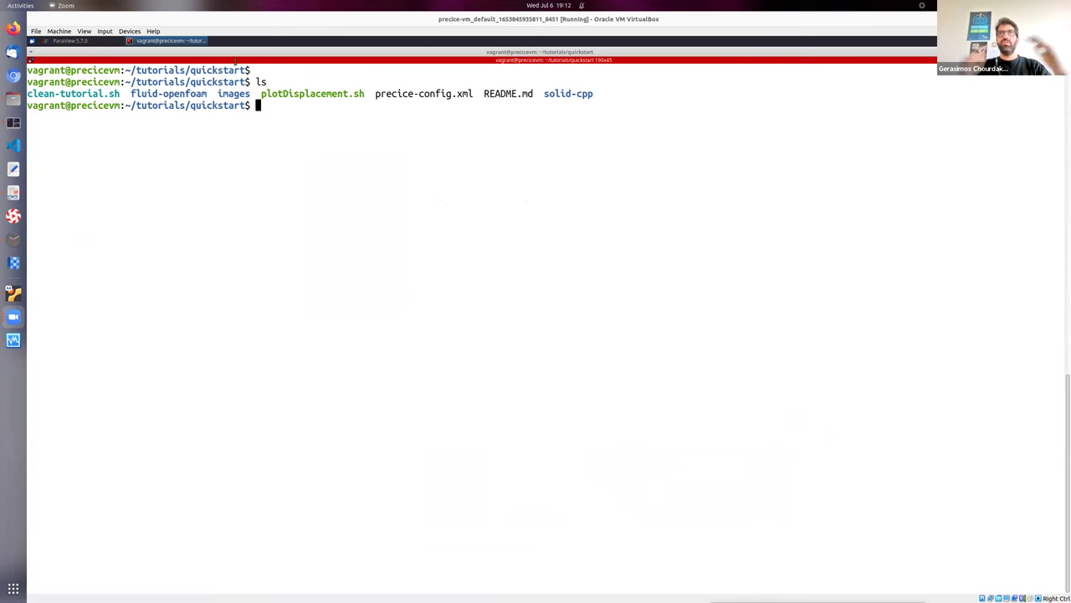
Shrink the terminal to reveal ParaView, move it top-left, then make it fill the screen again.
key(alt+F10)
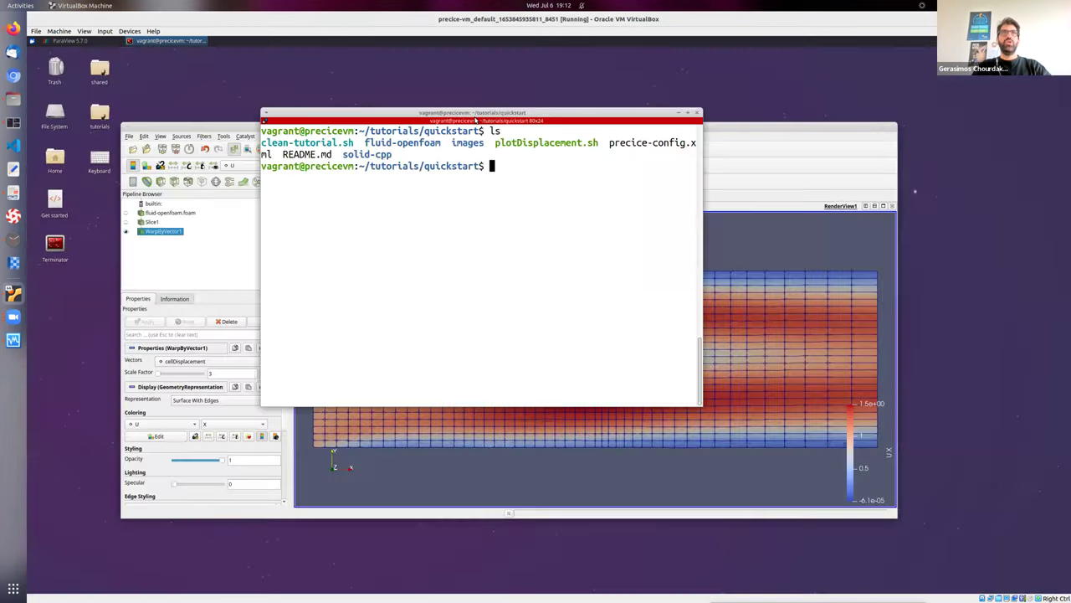
drag(478, 113, 244, 77)
key(alt+F10)
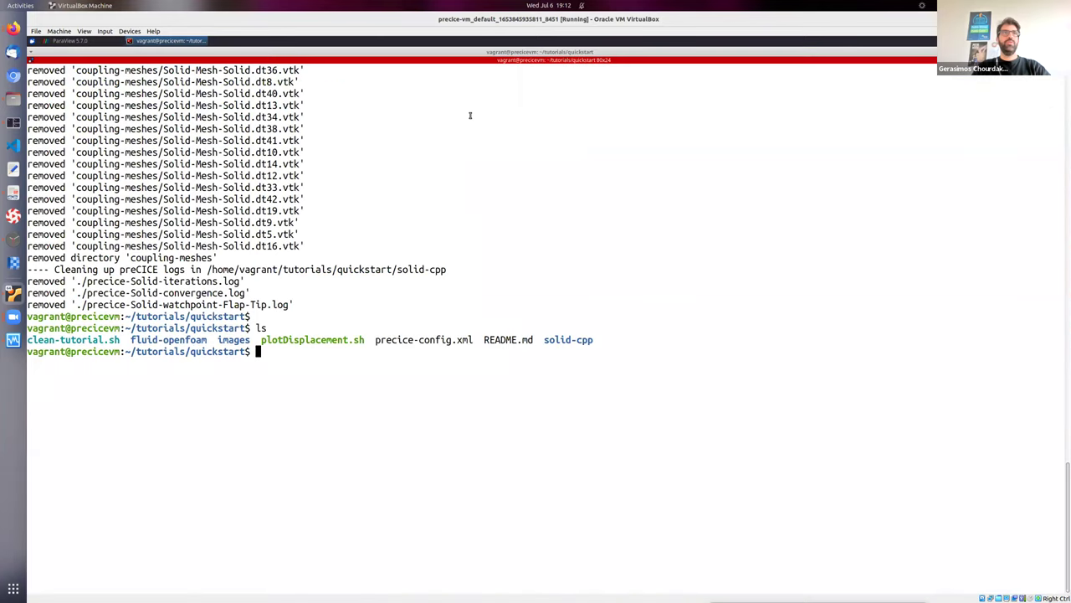
Clear the terminal, list the quickstart folder, and highlight fluid-openfoam and solid-cpp.
key(ctrl+l)
text(ls)
key(Return)
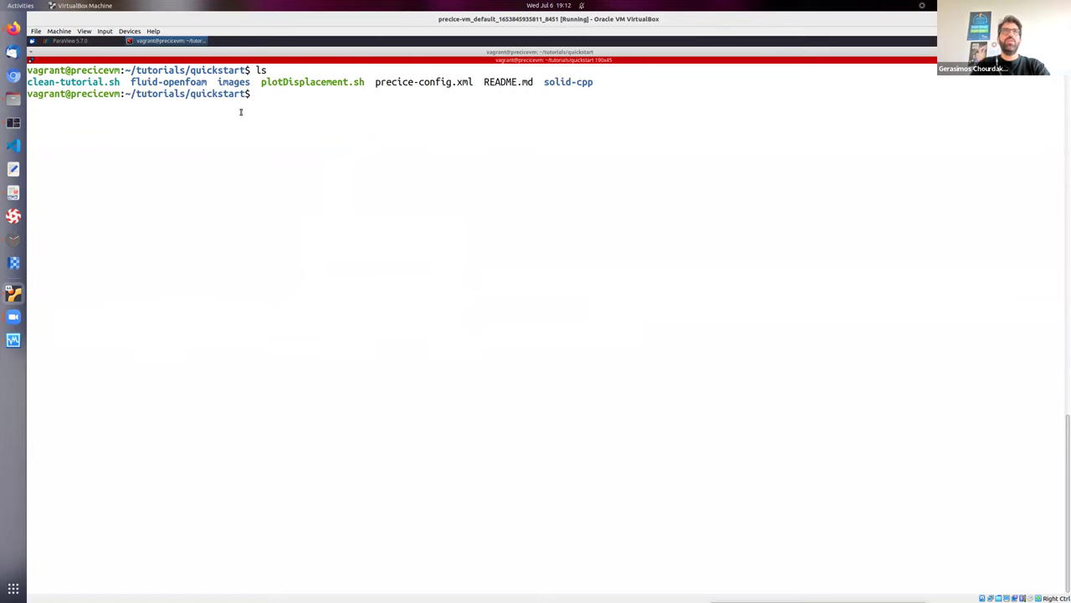
double_click(144, 82)
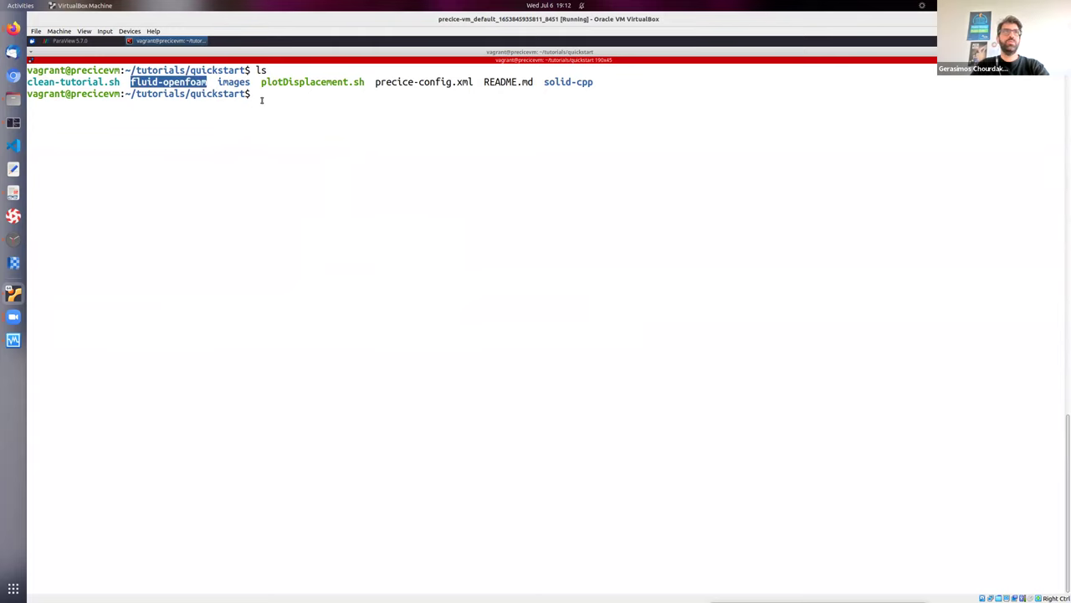
double_click(564, 82)
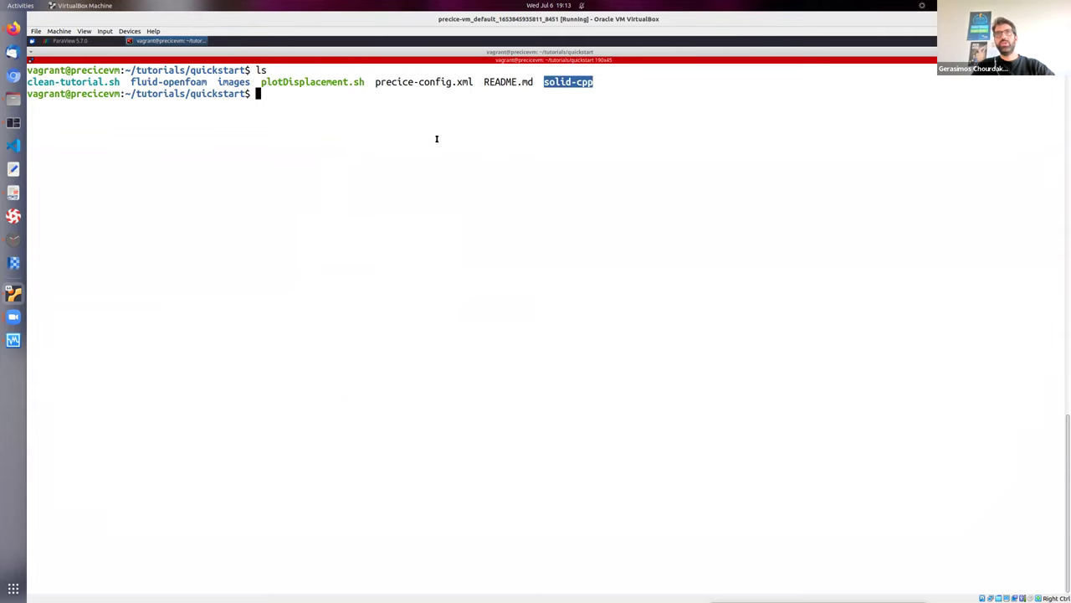
click(390, 111)
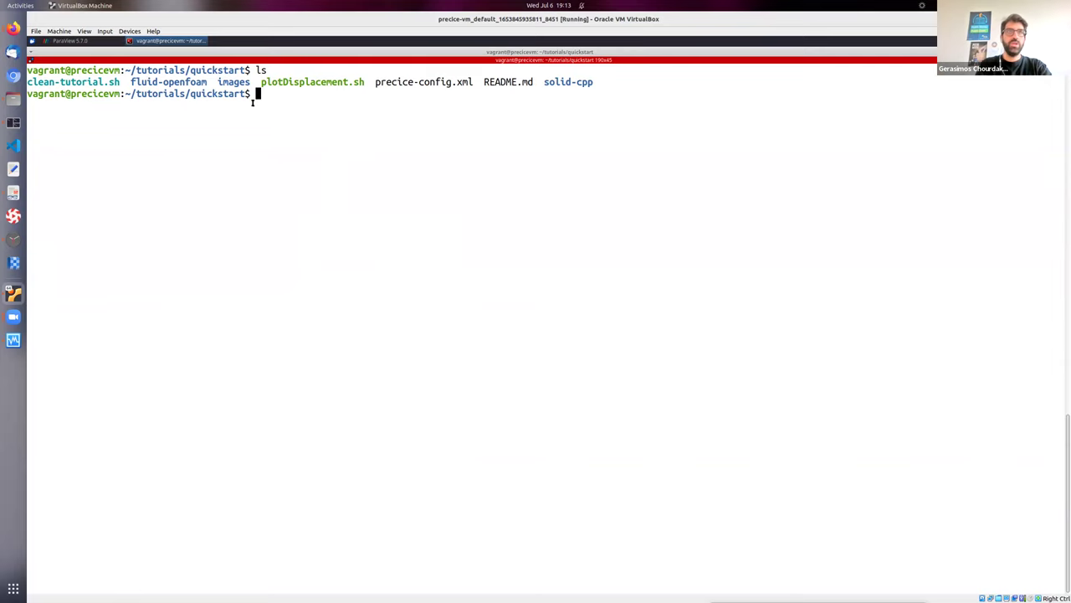
Show the 'tree fluid-openfoam/' output and highlight preciceDict, solid-cpp and precice-config.xml.
text(tree fluid-openfoam/)
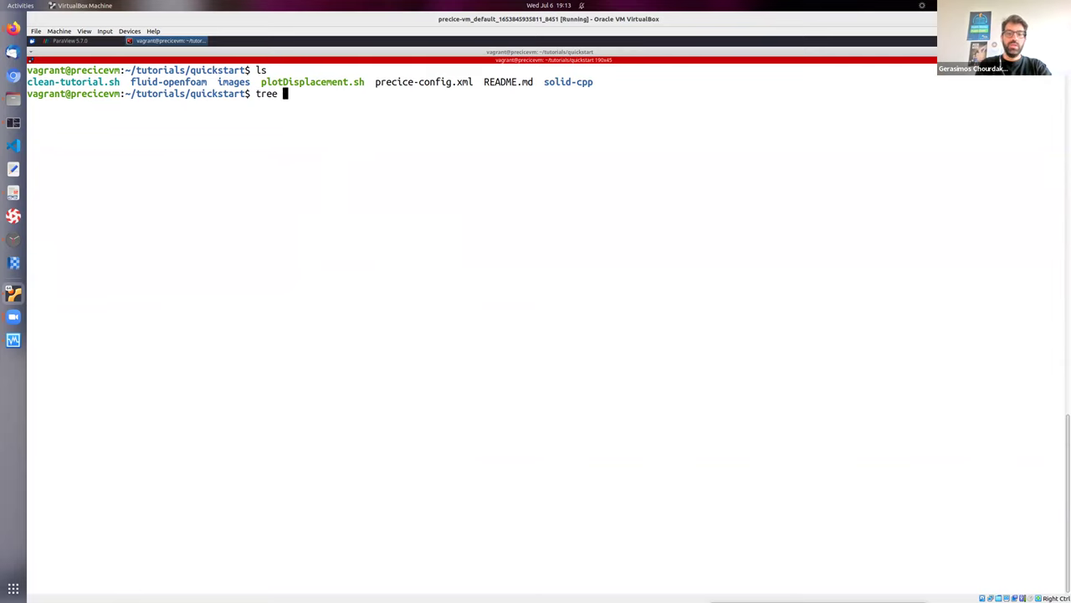
key(Return)
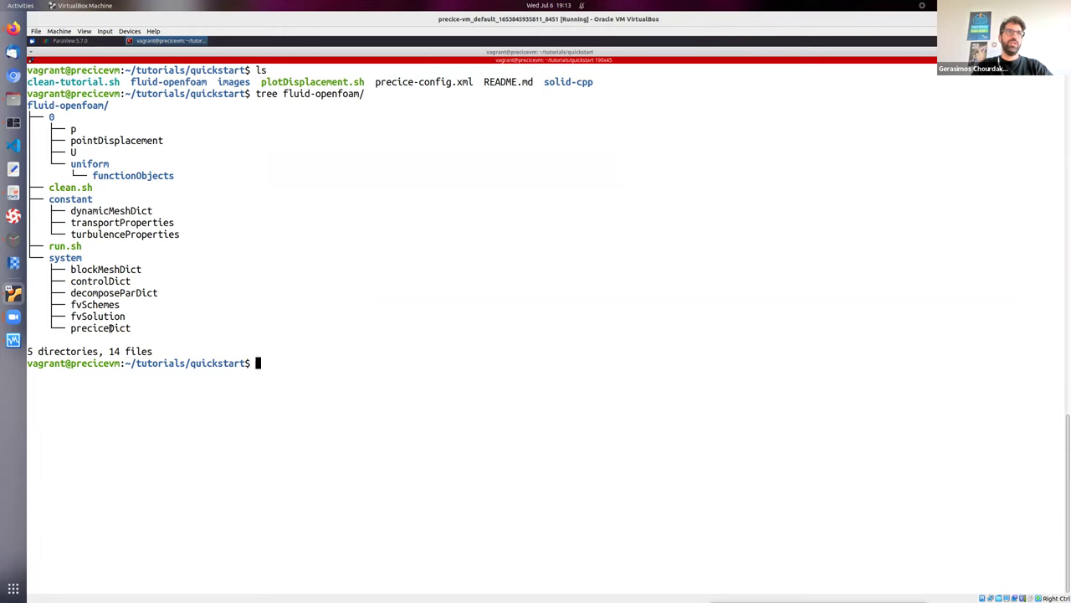
double_click(101, 328)
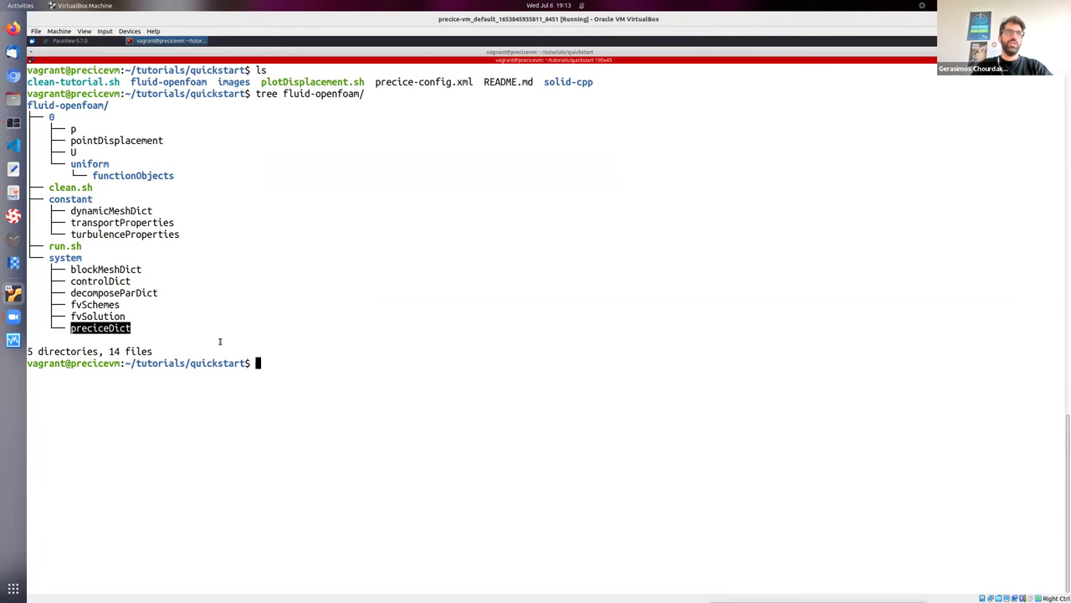
click(288, 336)
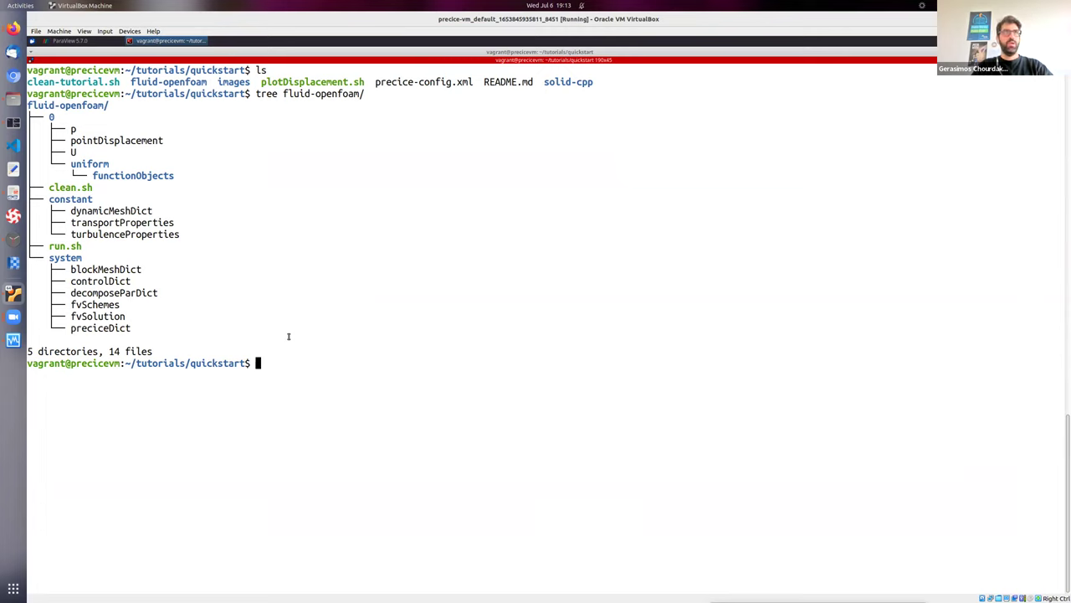
double_click(560, 81)
click(517, 187)
double_click(397, 81)
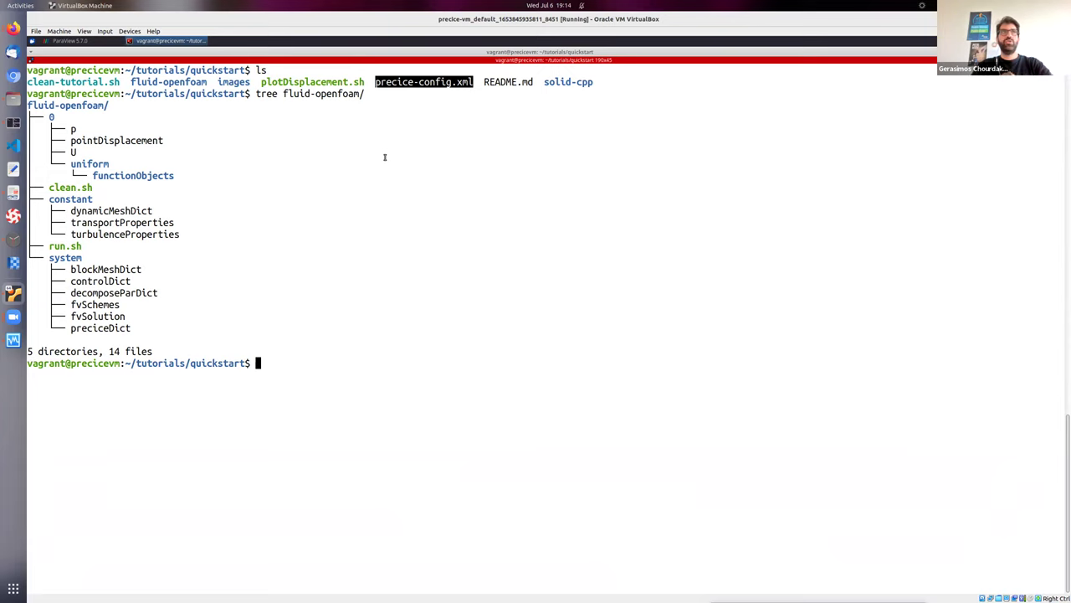
click(385, 158)
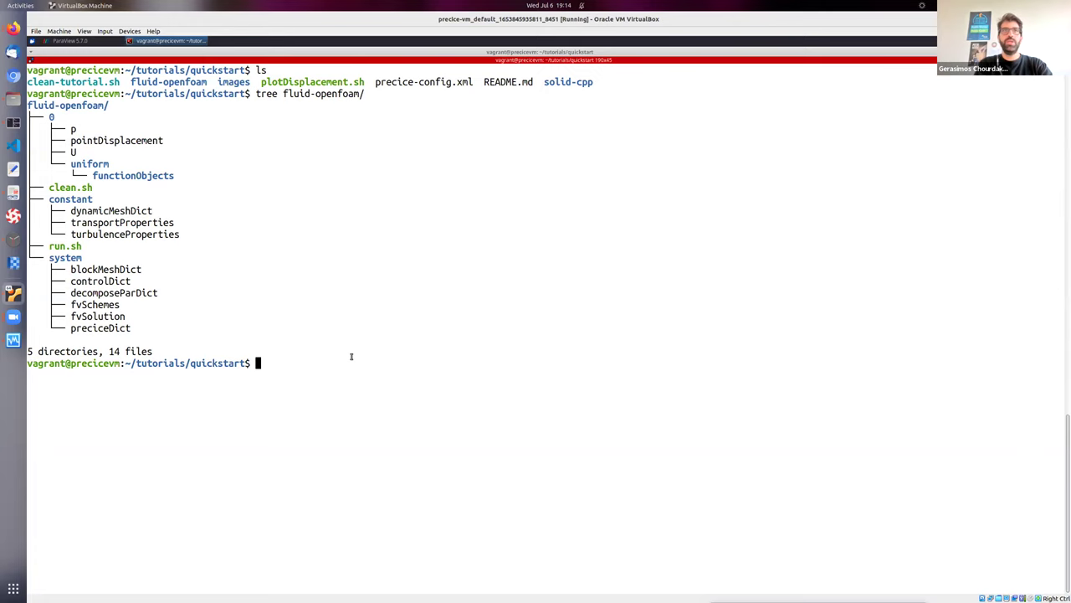
Split the terminal into two panes and list the fluid-openfoam folder in the left pane.
key(ctrl+shift+e)
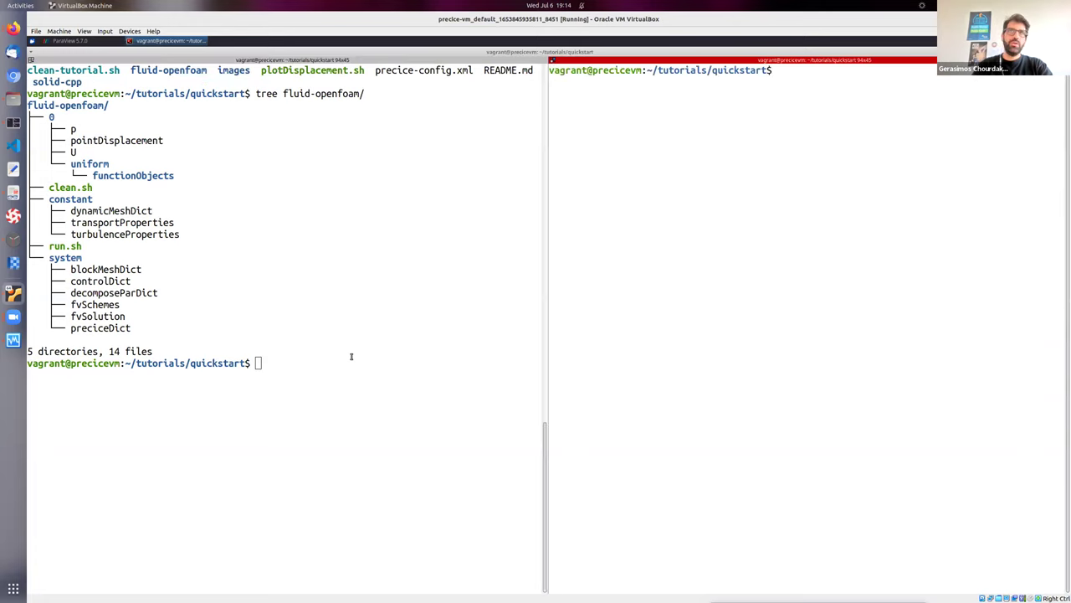
click(416, 360)
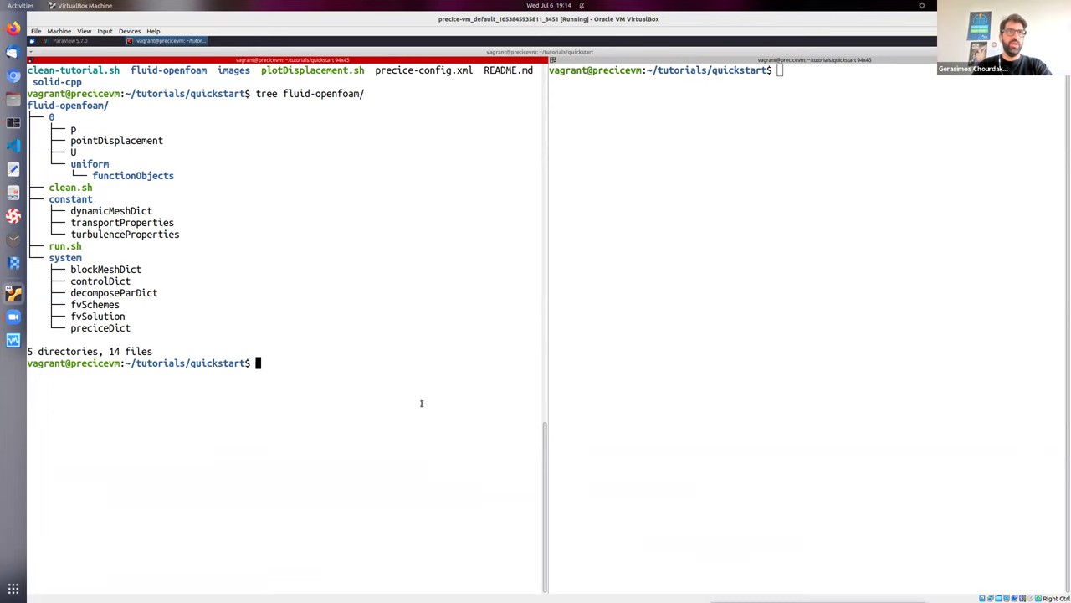
text(cd fluid-openfoam/)
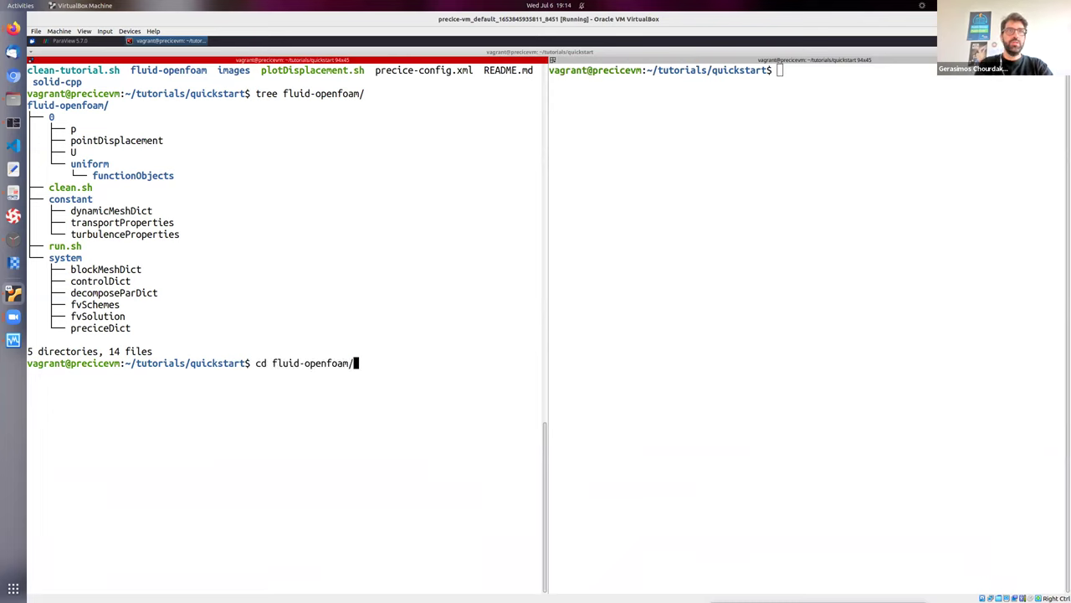
key(Return)
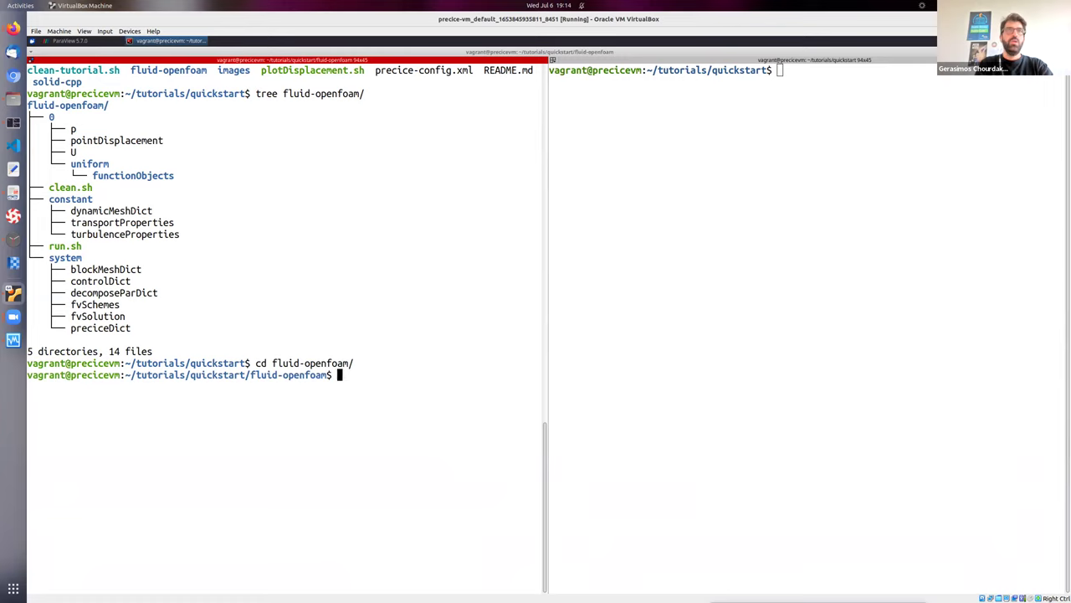
key(ctrl+l)
text(ls)
key(Return)
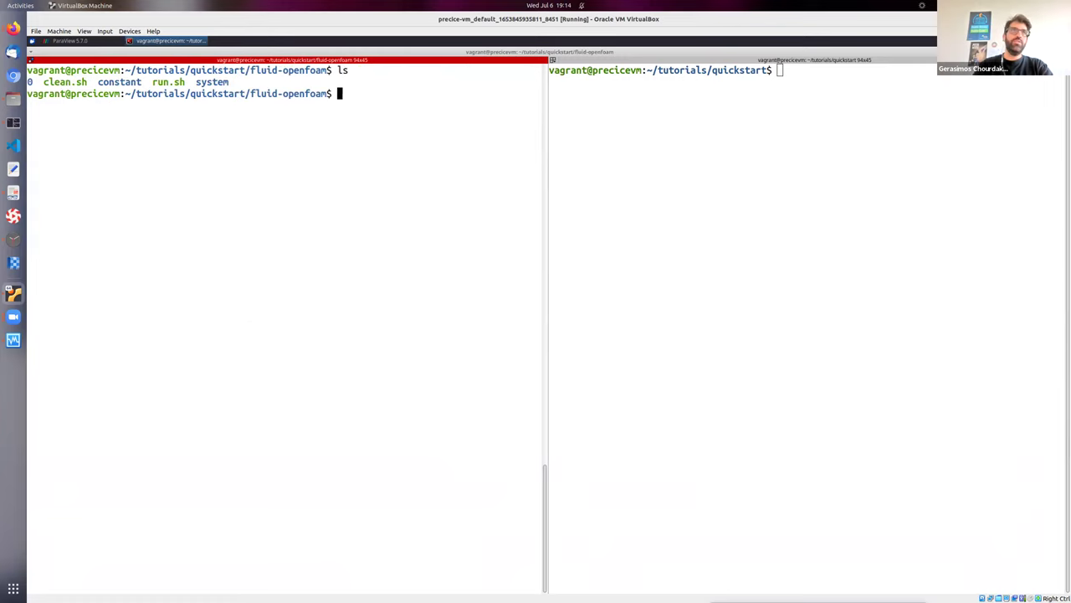
In the right pane, enter solid-cpp/ and list its rigid body solver files.
click(845, 211)
text(cd)
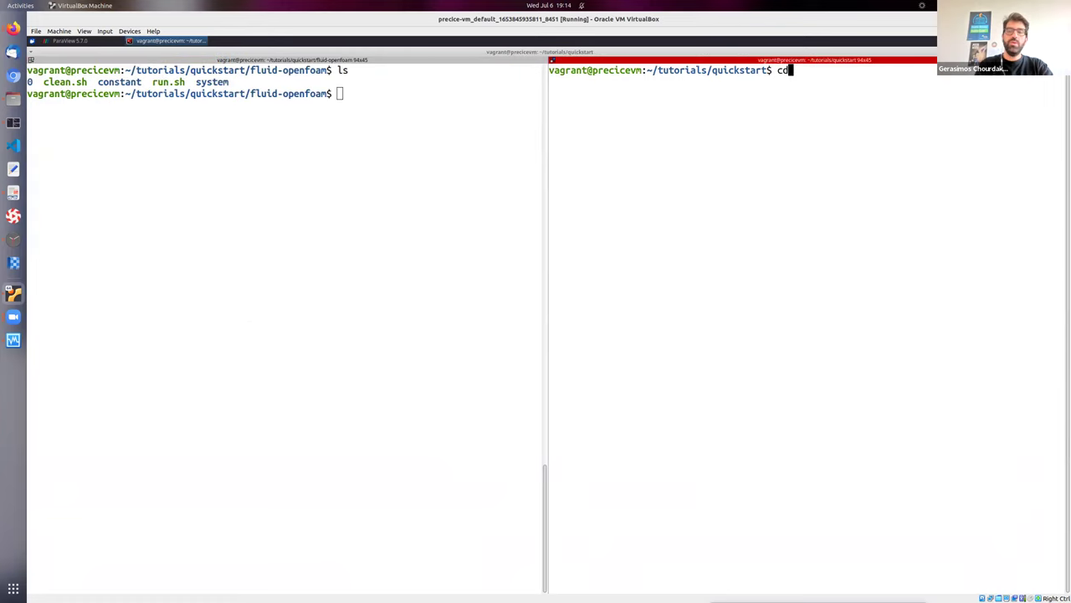
text( solid-cpp/)
key(Return)
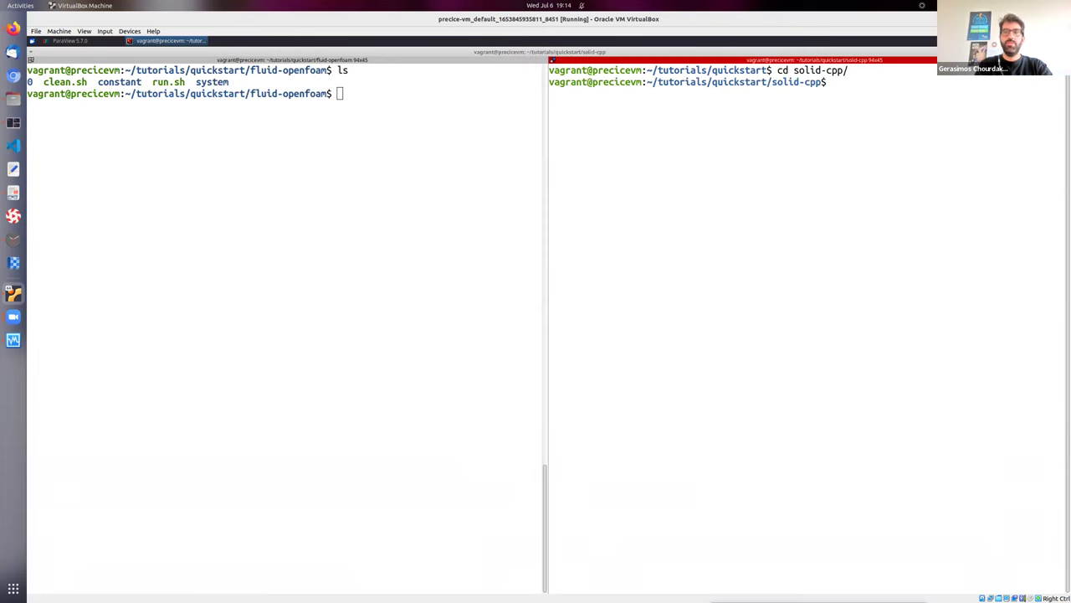
text(ls)
key(Return)
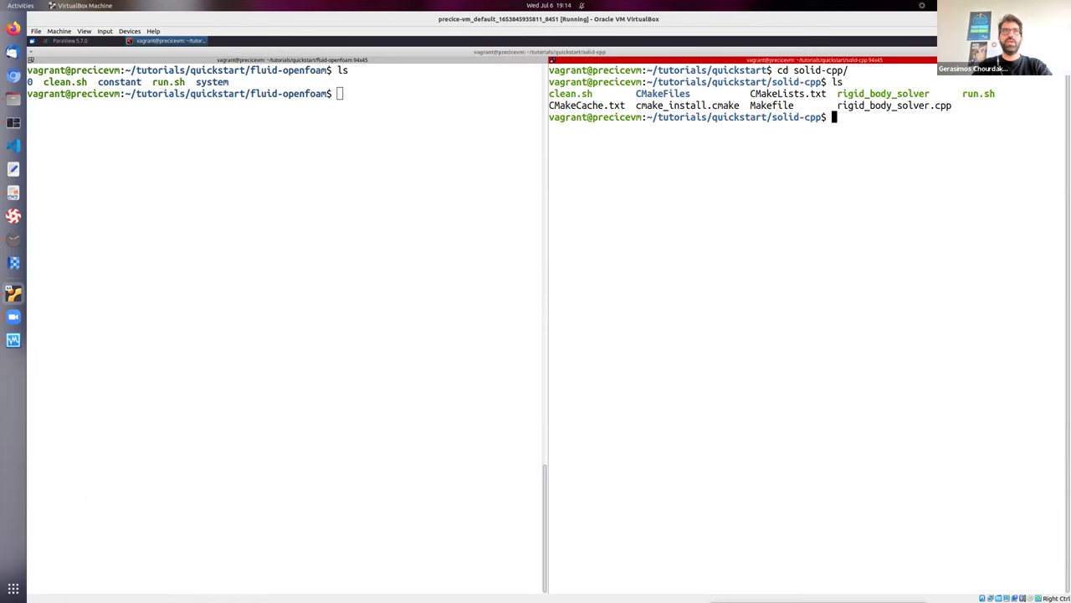
click(404, 144)
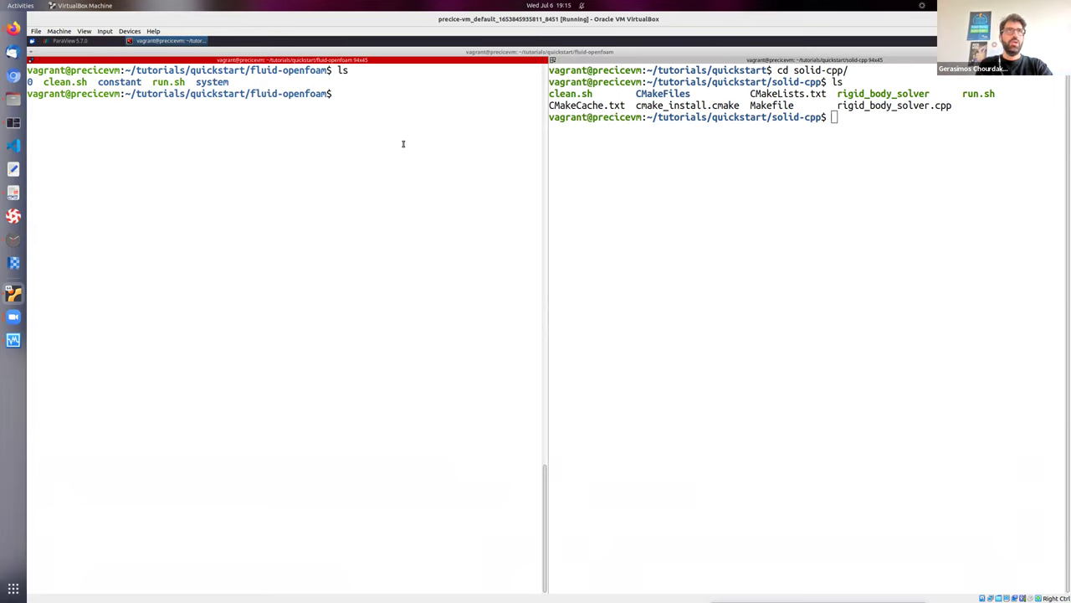
Run ./run.sh in the left pane to launch the OpenFOAM fluid participant.
text(./run.sh)
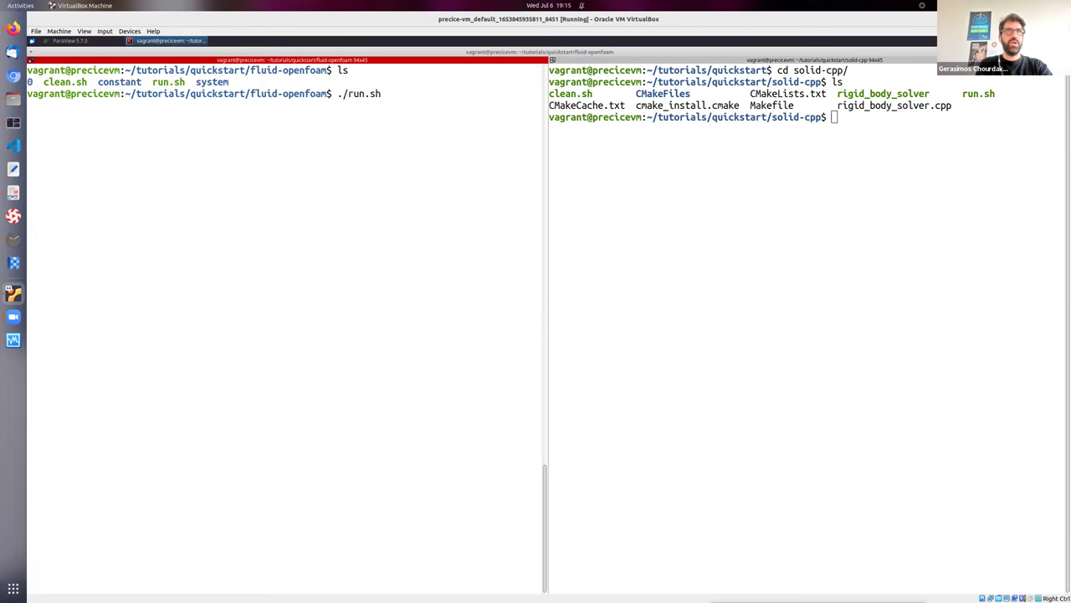
key(Return)
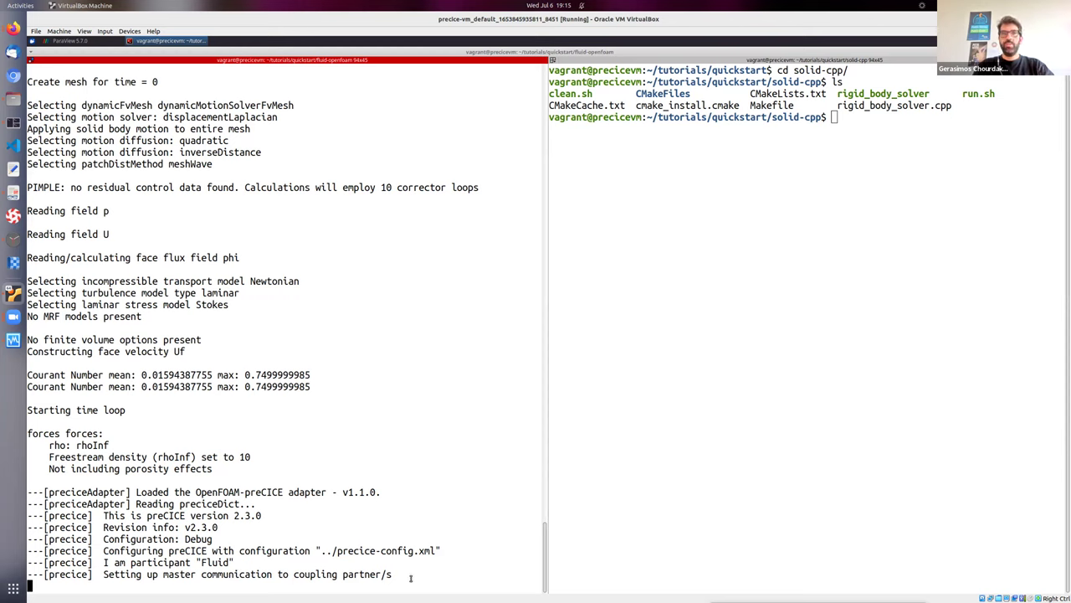
Run ./run.sh in solid-cpp to couple the rigid body solver, then stop both solvers with Ctrl+C.
click(669, 490)
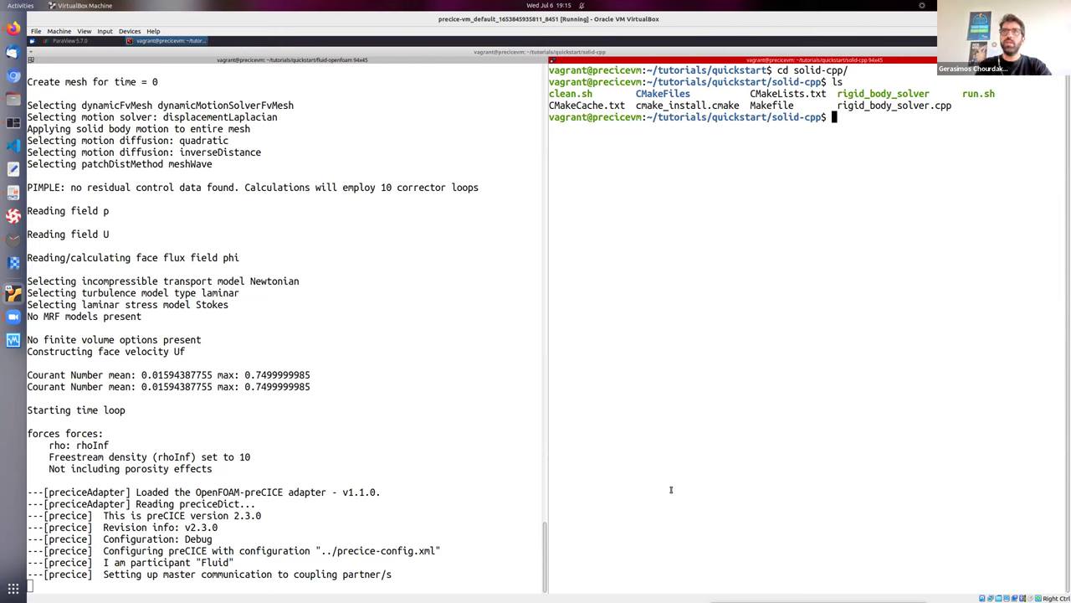
text(./)
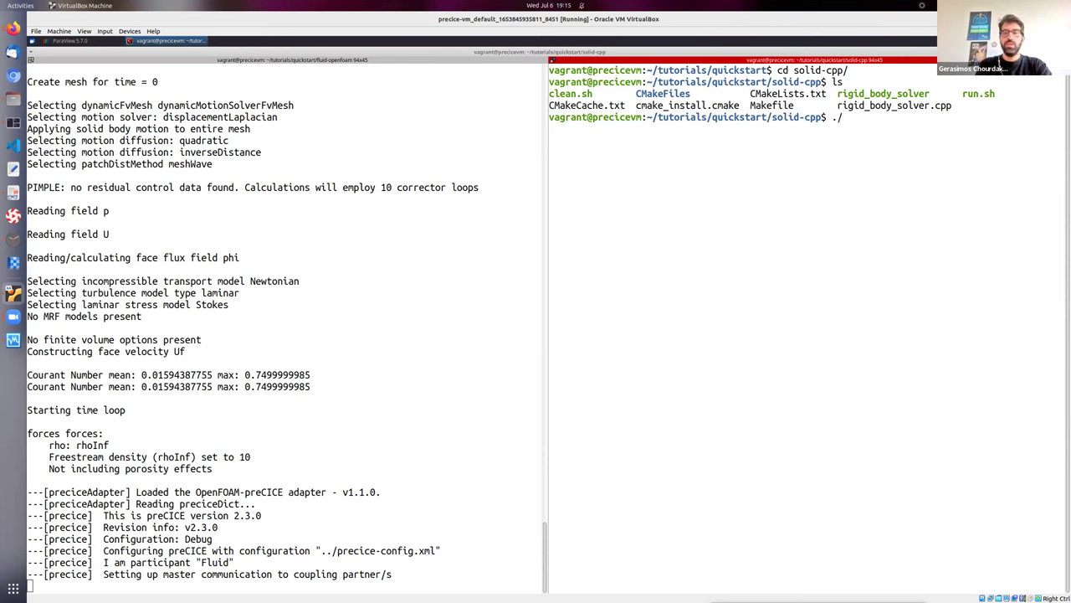
text(run.sh)
key(Return)
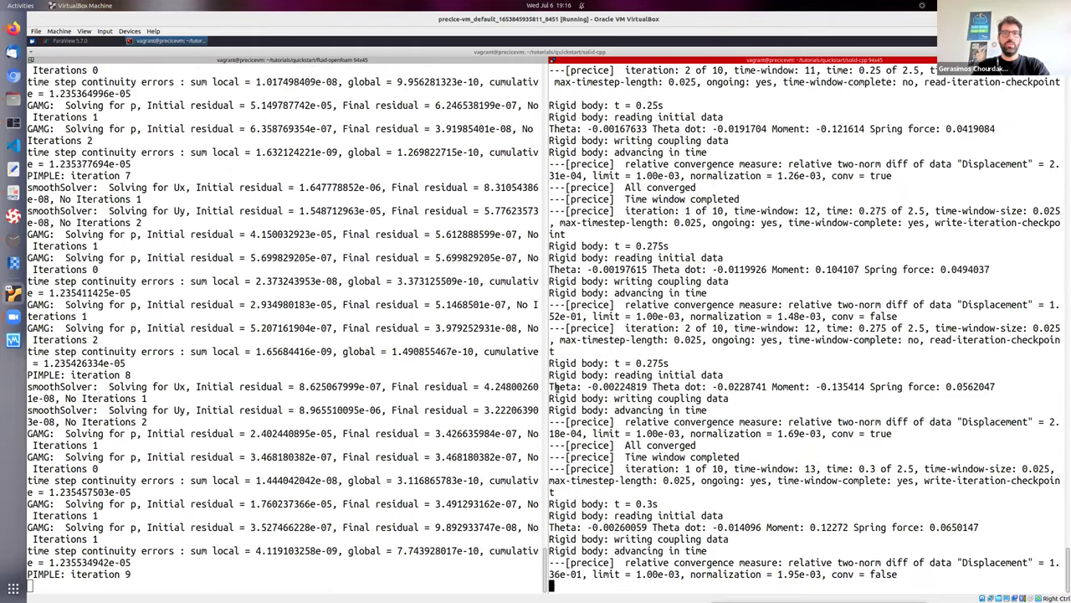
key(ctrl+c)
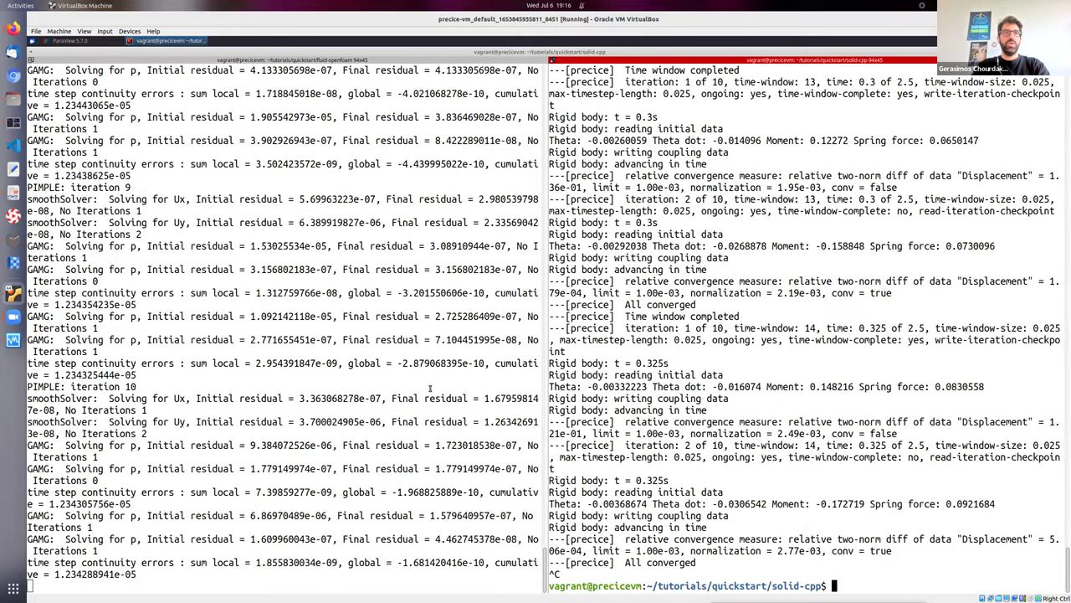
click(434, 387)
key(ctrl+c)
Bring up the ParaView 5.7.0 window from the taskbar and maximize it.
click(70, 40)
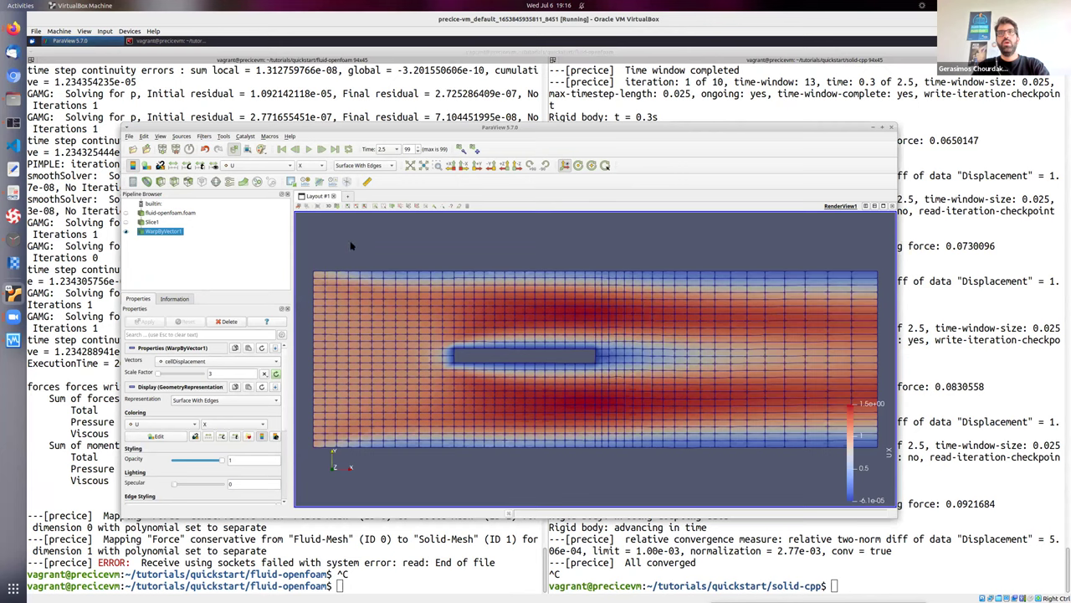
double_click(525, 132)
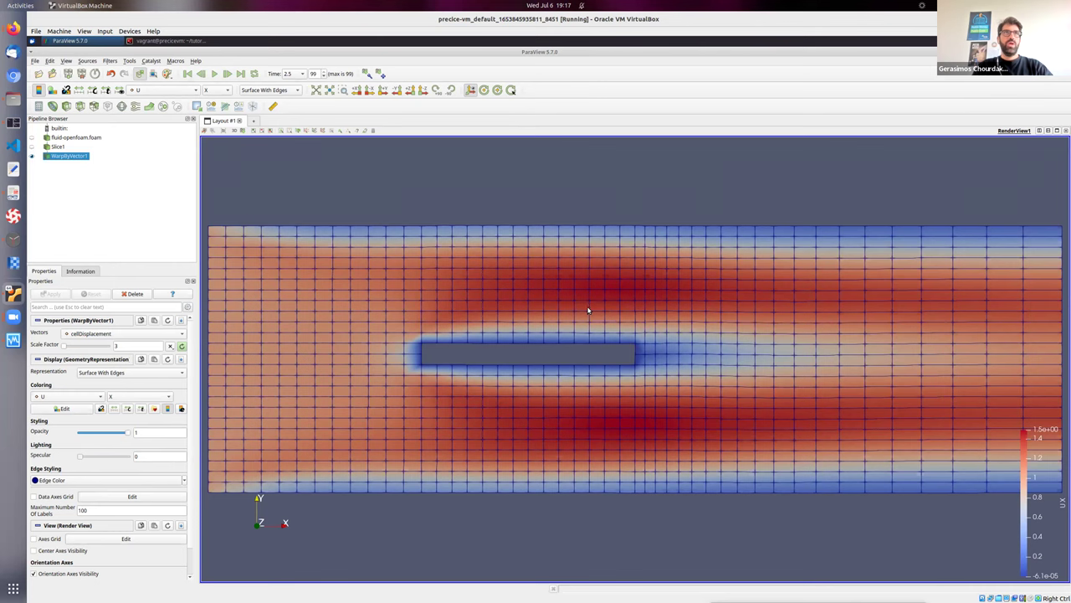
Play the ParaView flow animation through its time steps, then return to presentation slide 4.
click(215, 74)
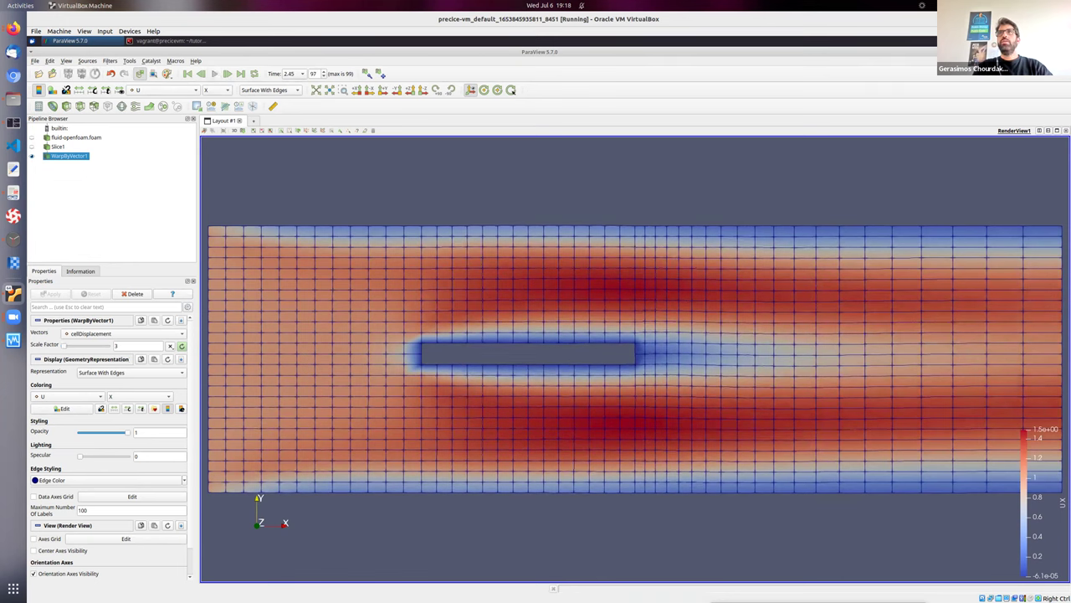
key(alt+Tab)
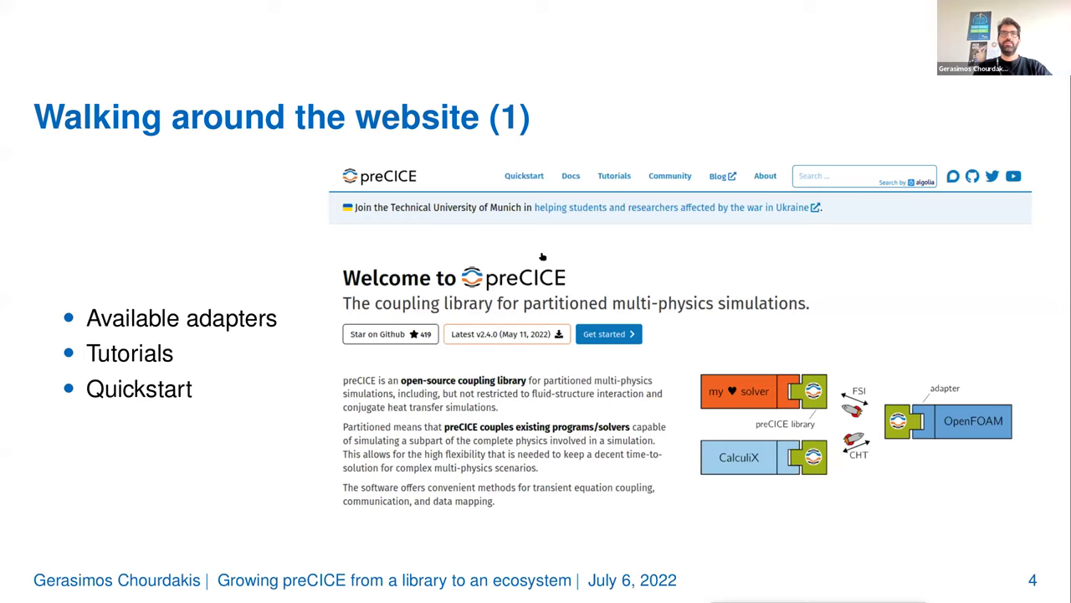
Advance past the Live demo slide to 'Walking around the website (2)', then show Firefox's Step 1 – Preparation page.
key(Right)
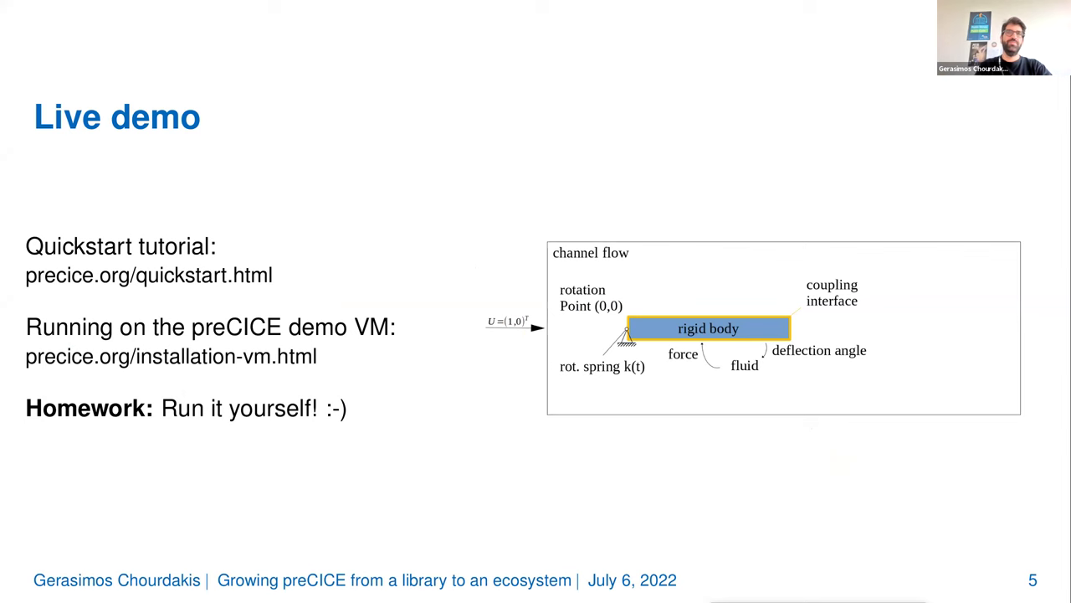
key(Right)
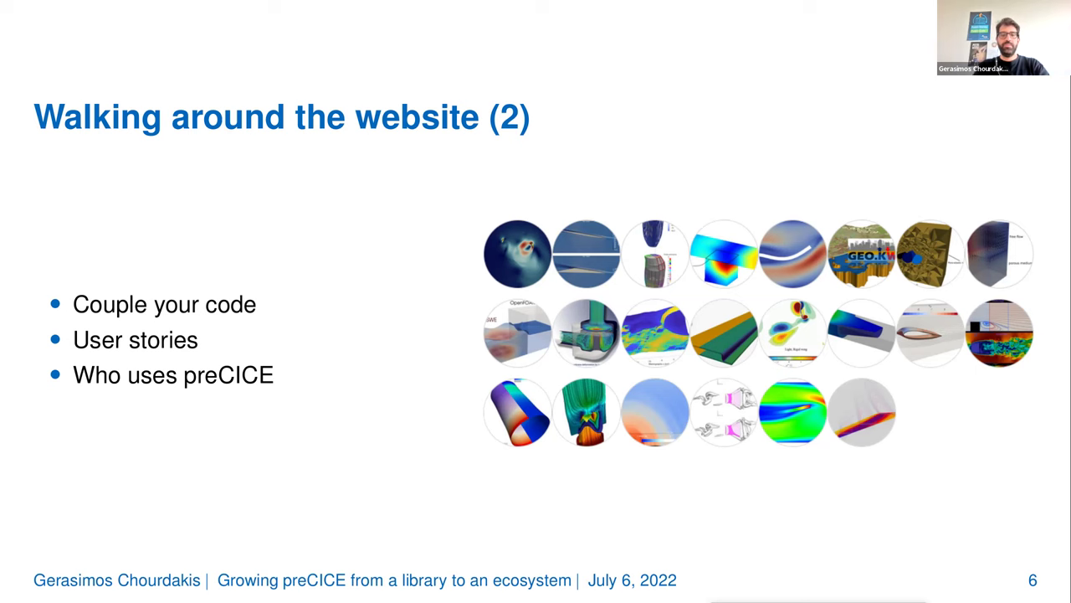
key(alt+Tab)
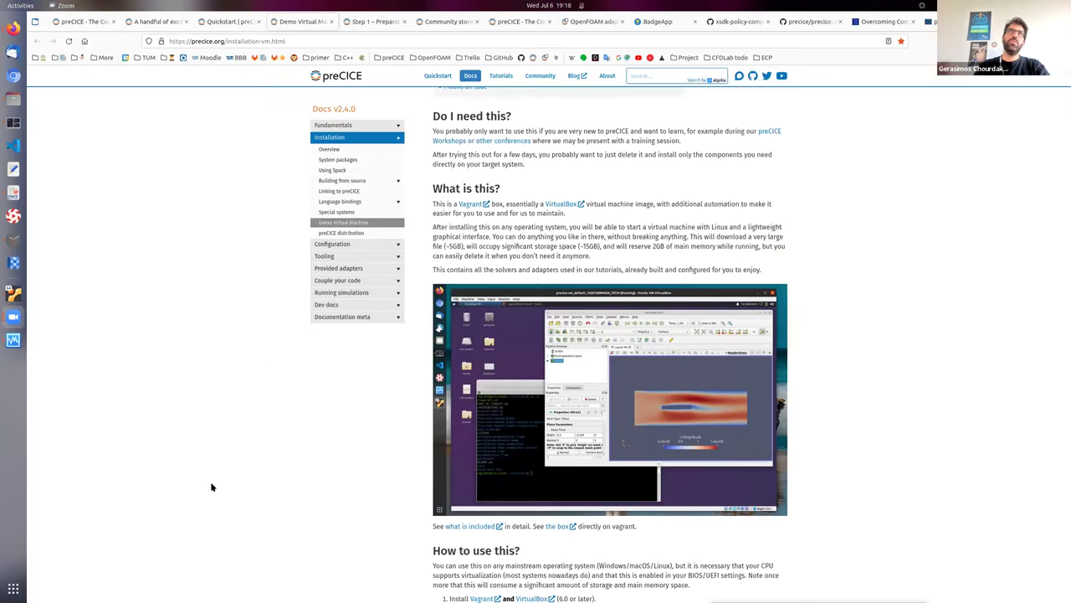
click(355, 17)
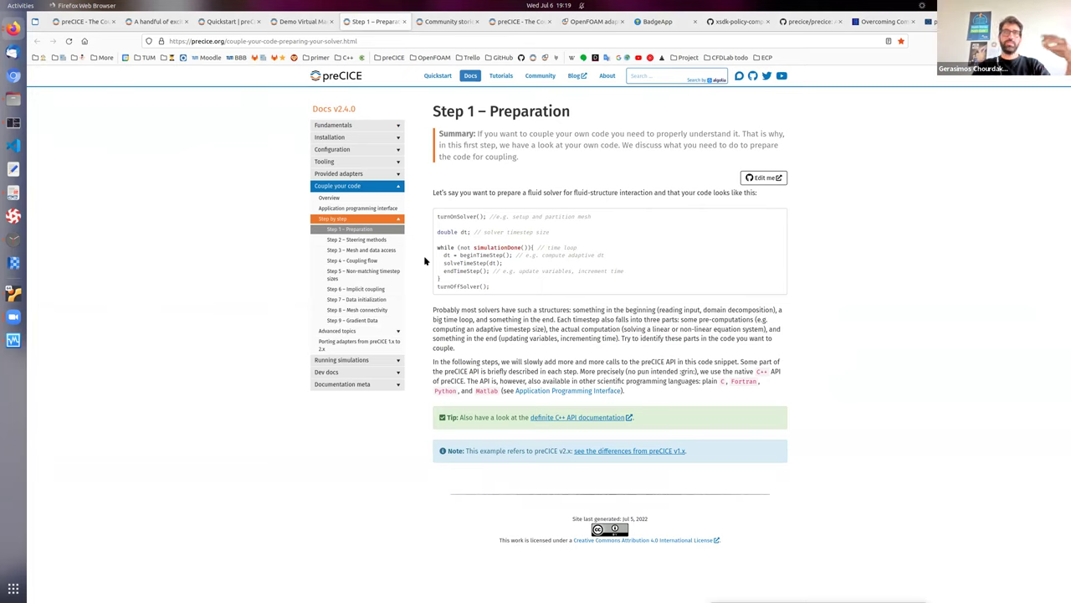
Open the Community stories page, starting at the OpenFOAM–MBDyn cycloidal rotor story.
click(437, 23)
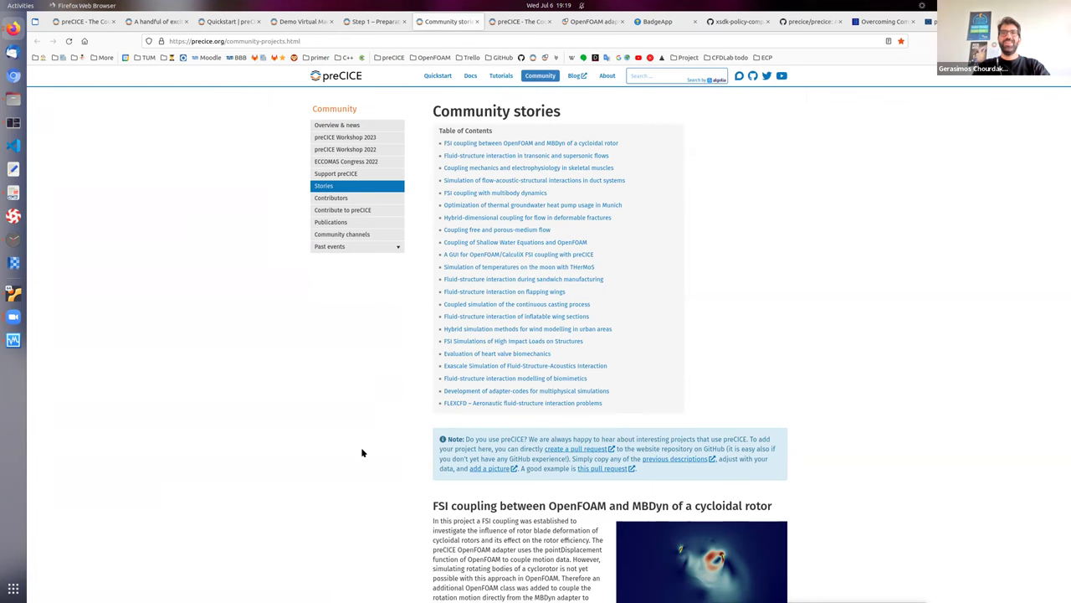
scroll(363, 453, down, 4)
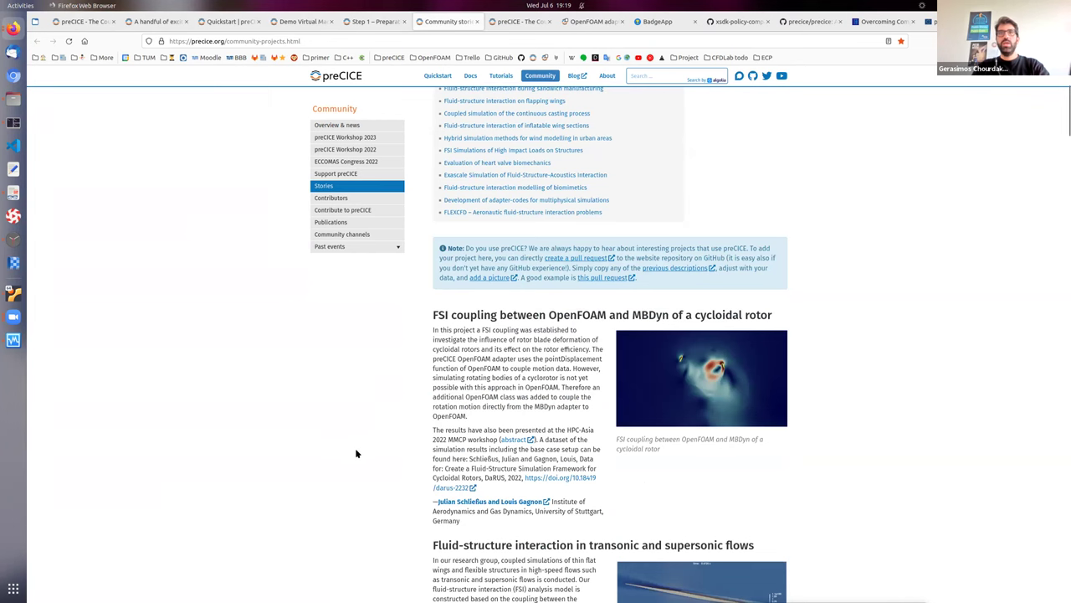
Scroll down the Community stories to the skeletal-muscle mechanics and electrophysiology story.
scroll(356, 453, down, 2)
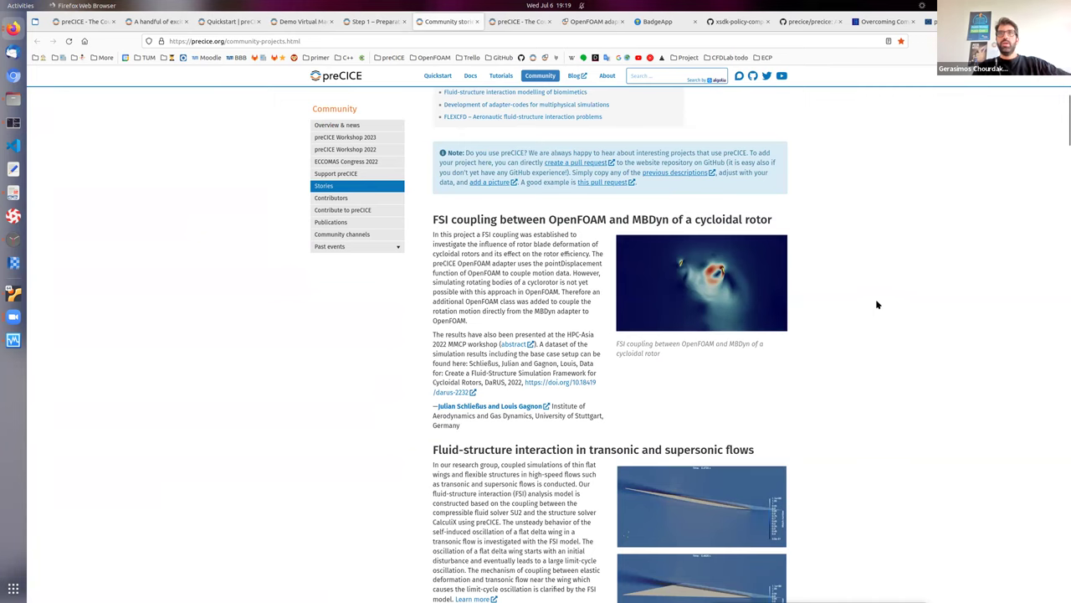
scroll(858, 293, down, 6)
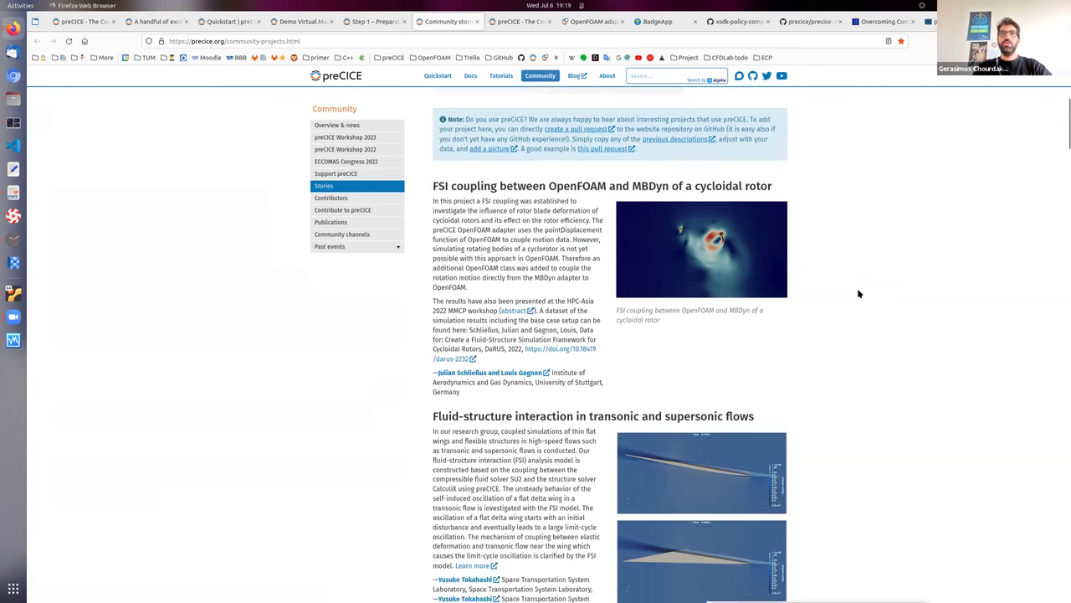
scroll(819, 253, down, 2)
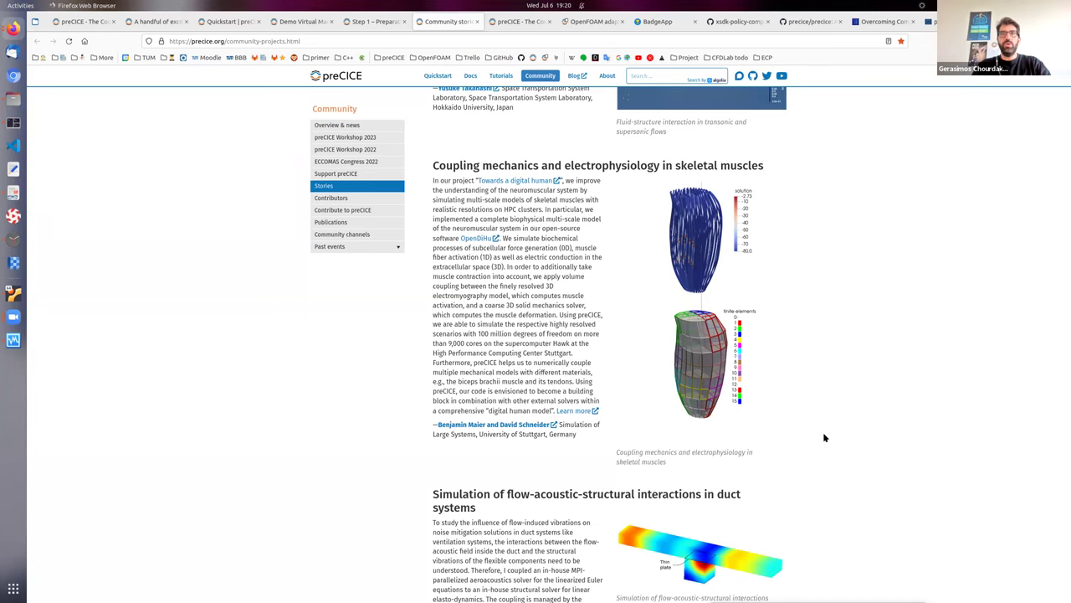
scroll(878, 380, down, 4)
Scroll further to the Shallow Water Equations/OpenFOAM, CalculiX FSI GUI and THerMoS stories.
scroll(908, 381, down, 5)
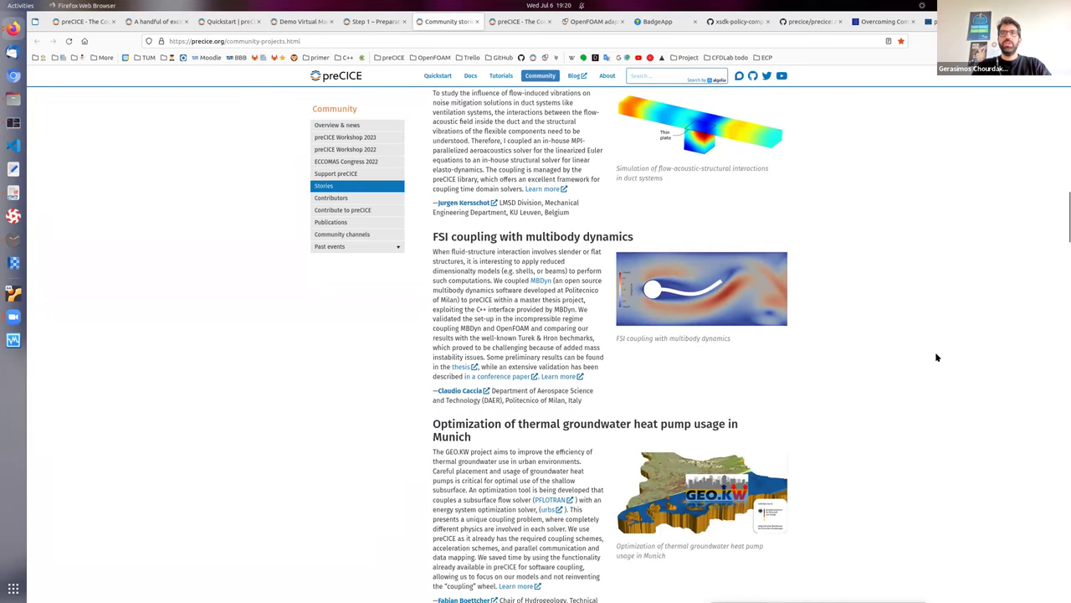
scroll(936, 375, down, 3)
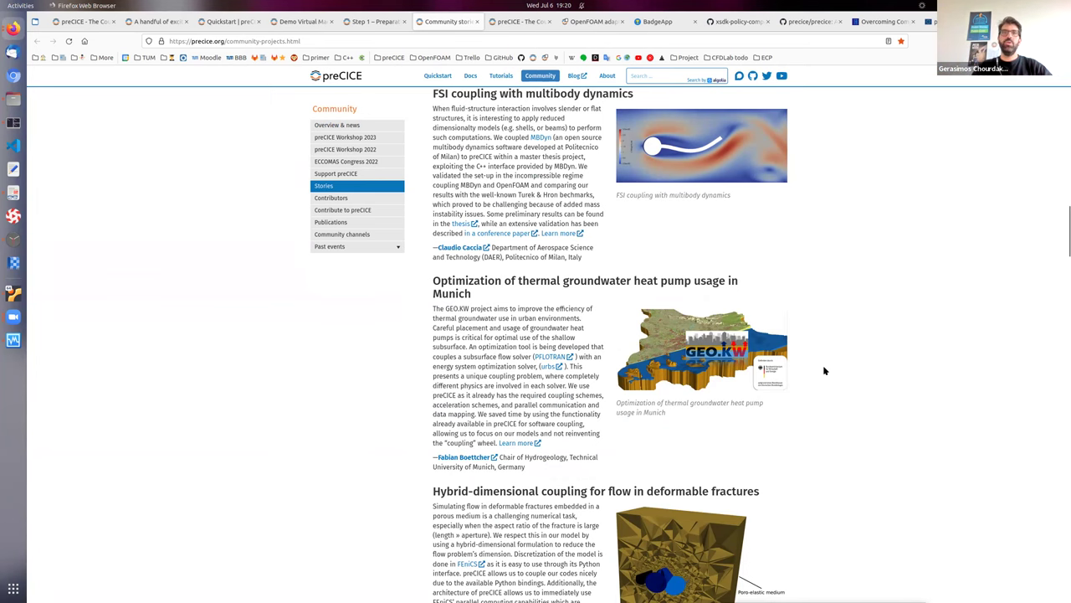
scroll(824, 369, down, 3)
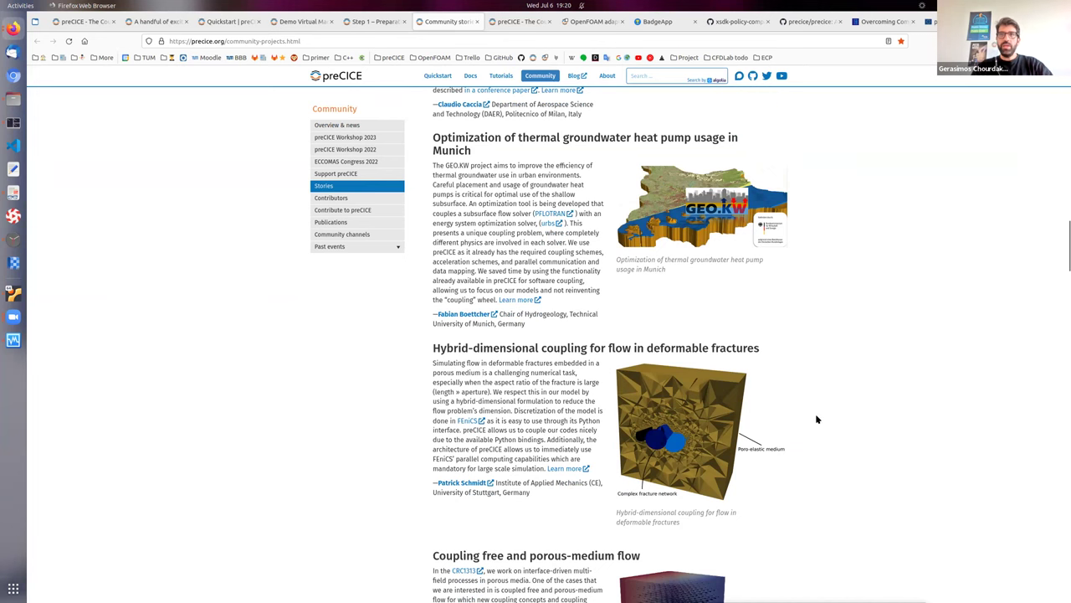
scroll(830, 414, down, 4)
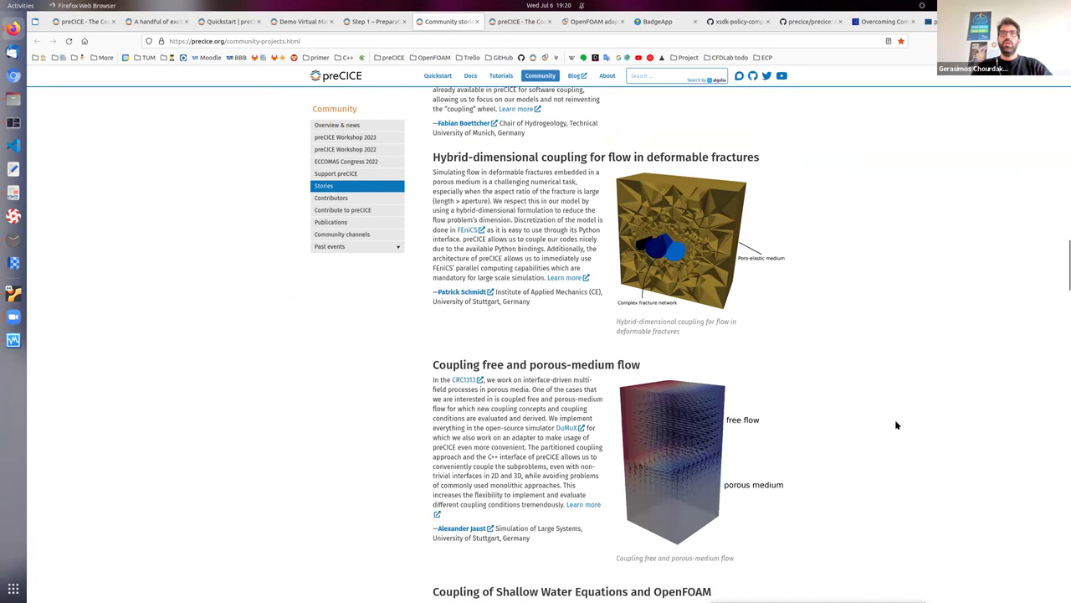
scroll(894, 420, down, 2)
scroll(894, 424, down, 6)
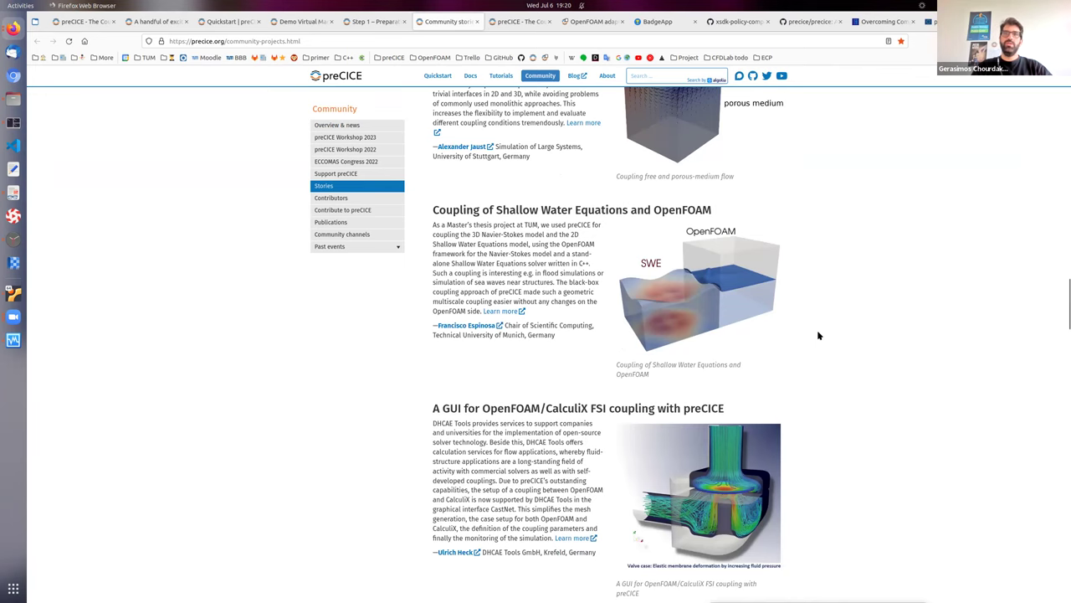
scroll(855, 358, down, 2)
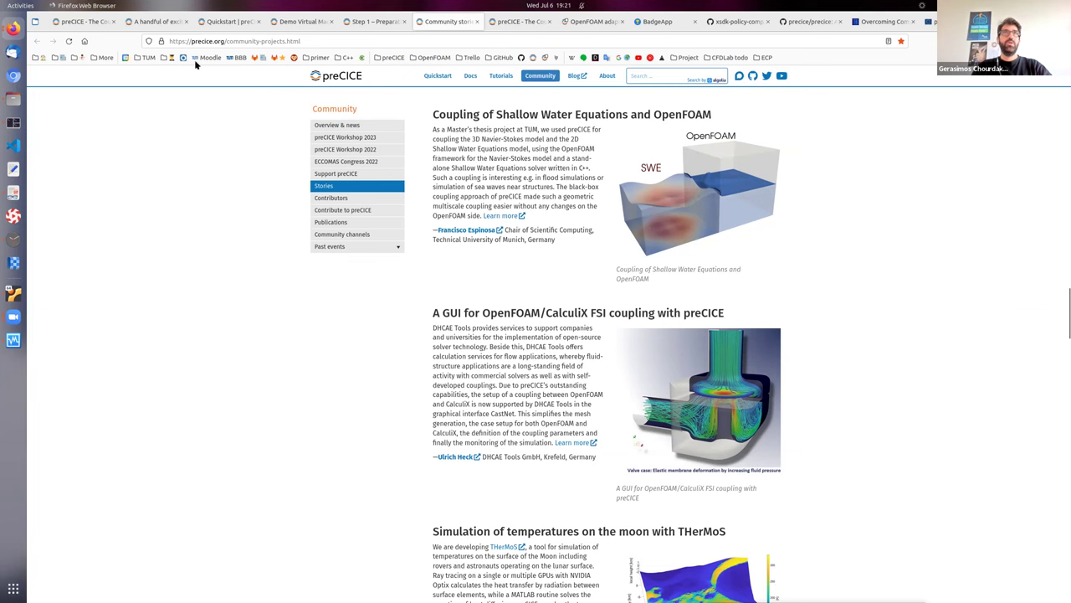
Switch to the preCICE homepage and scroll to 'Tried and tested by a global community'.
click(492, 24)
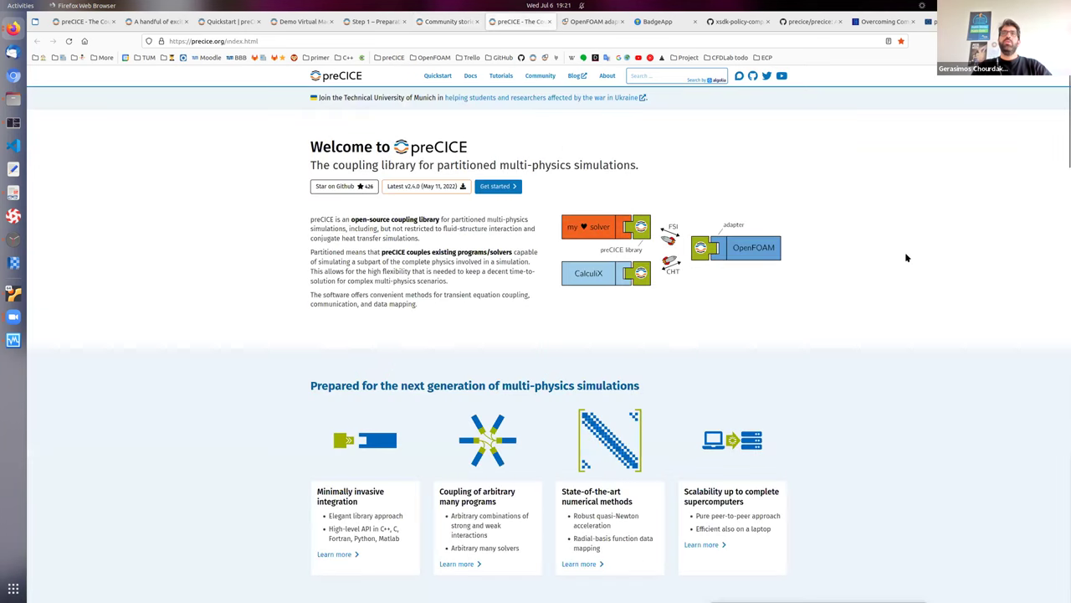
scroll(905, 258, down, 10)
scroll(905, 264, down, 10)
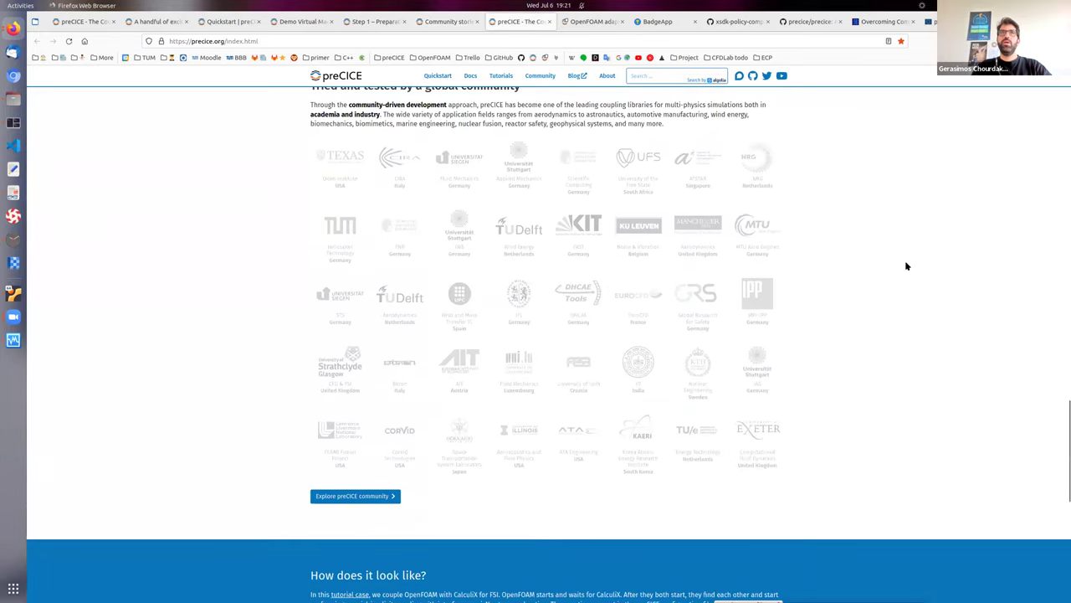
scroll(905, 261, up, 1)
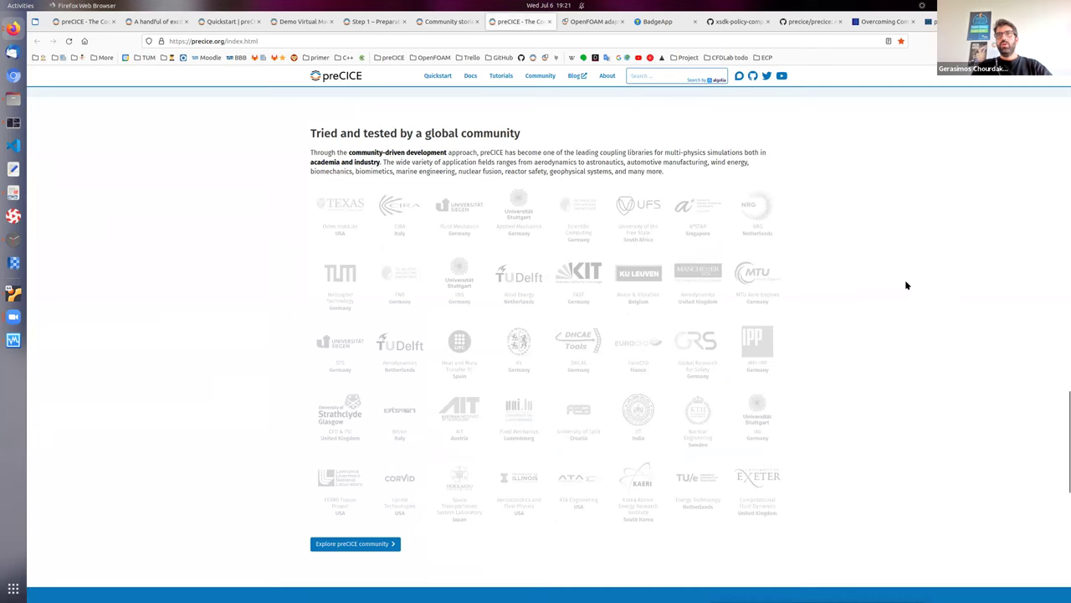